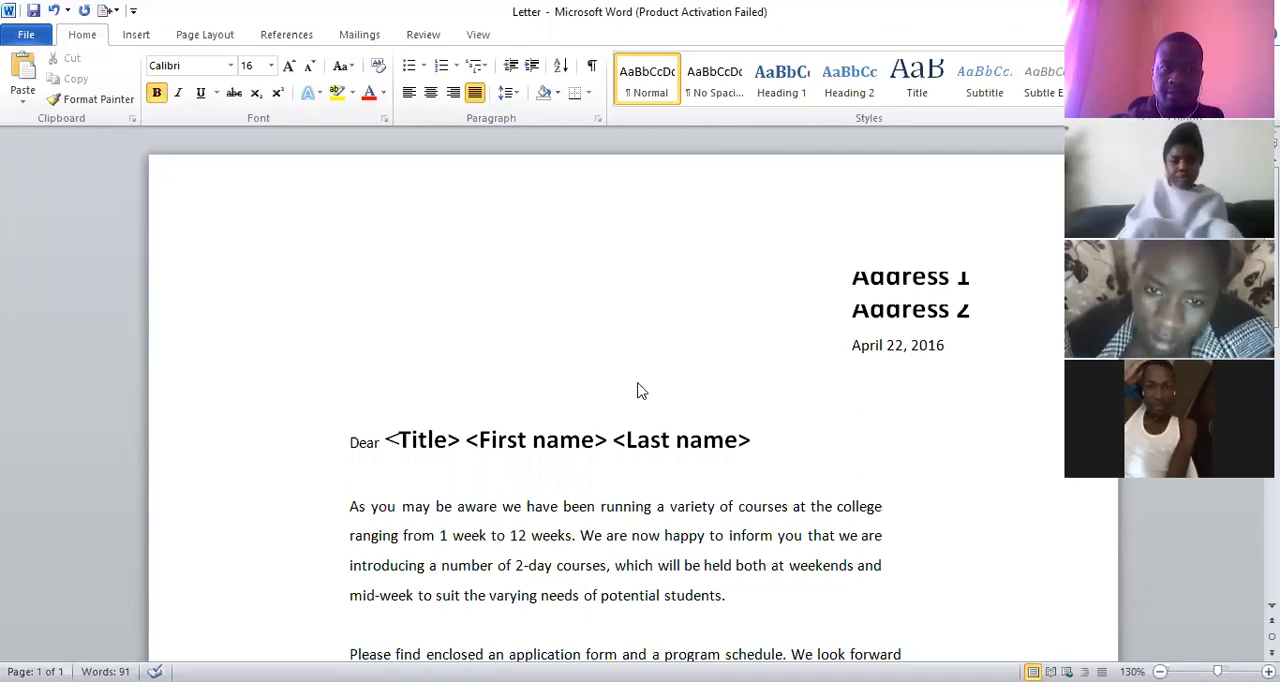
Set the font size of the Address 1 and Address 2 lines above the date to 14
{"action": "left_click", "coordinate": [411, 440]}
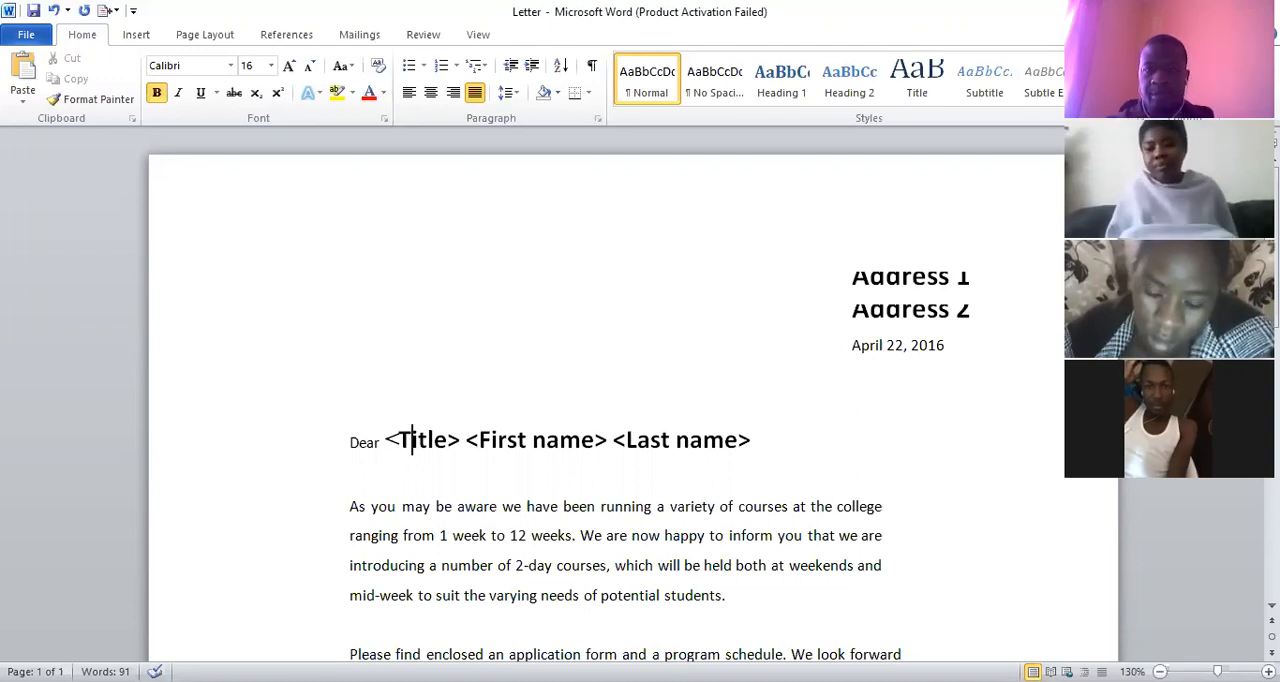
{"action": "left_click", "coordinate": [972, 290]}
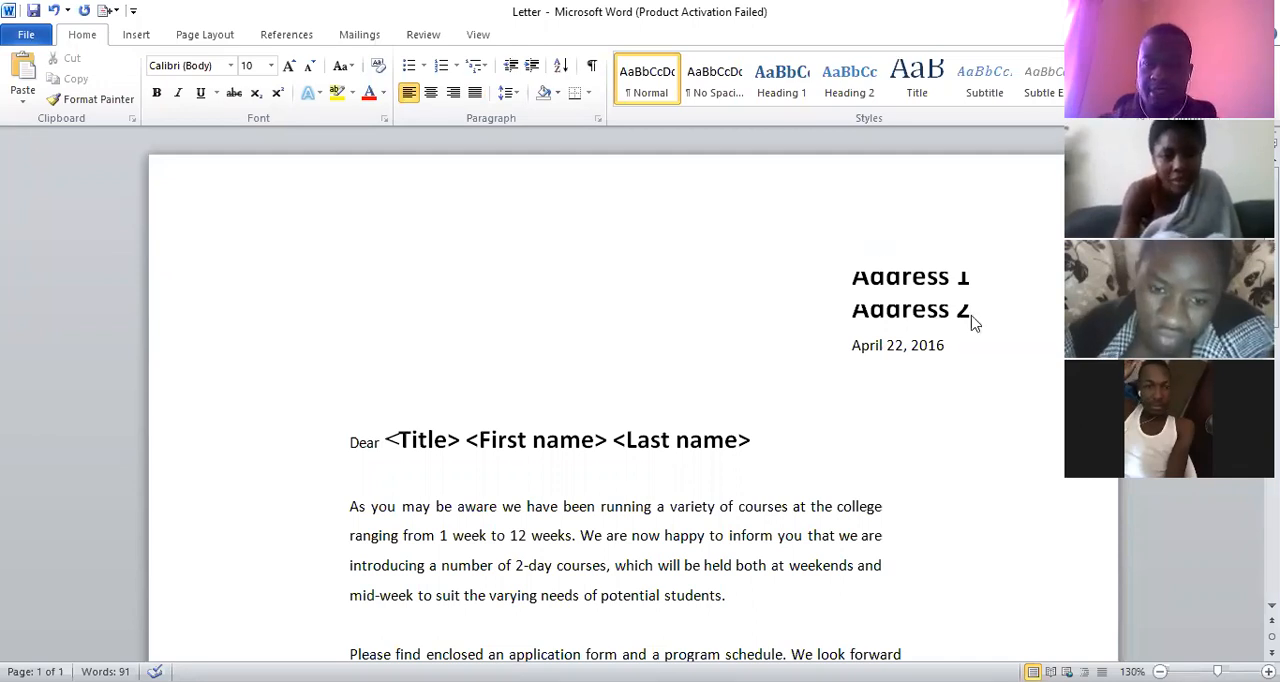
{"action": "triple_click", "coordinate": [924, 290]}
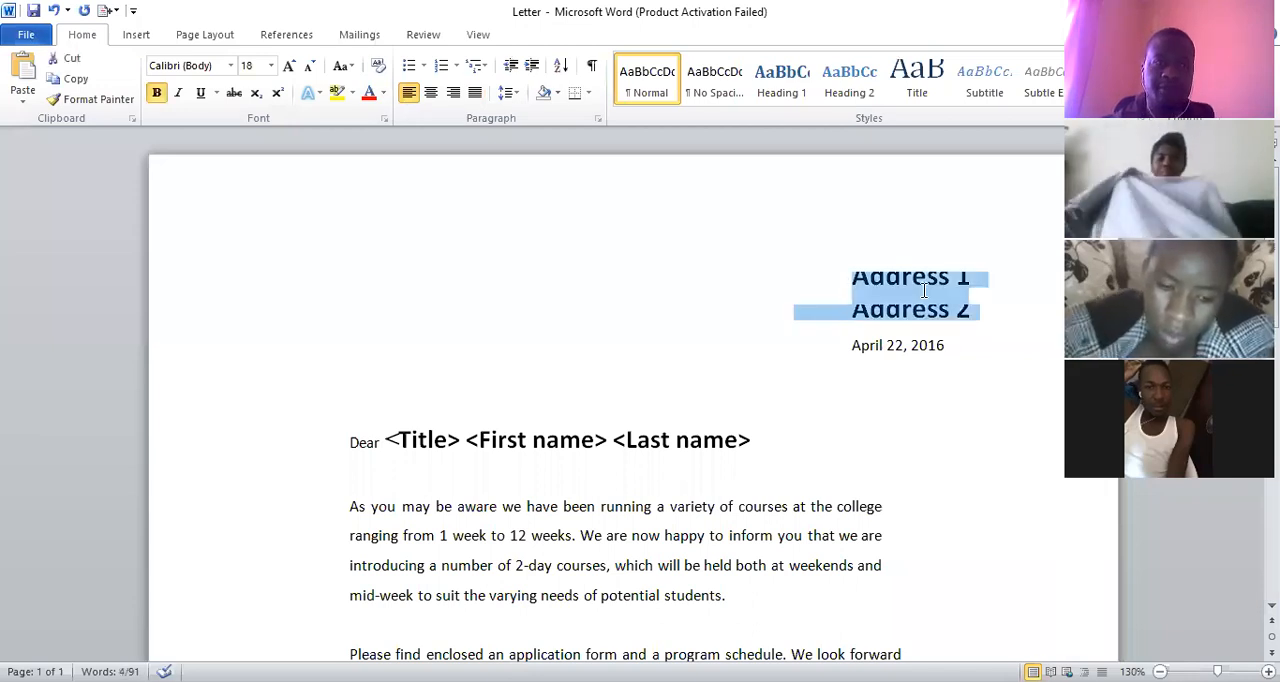
{"action": "left_click", "coordinate": [924, 290]}
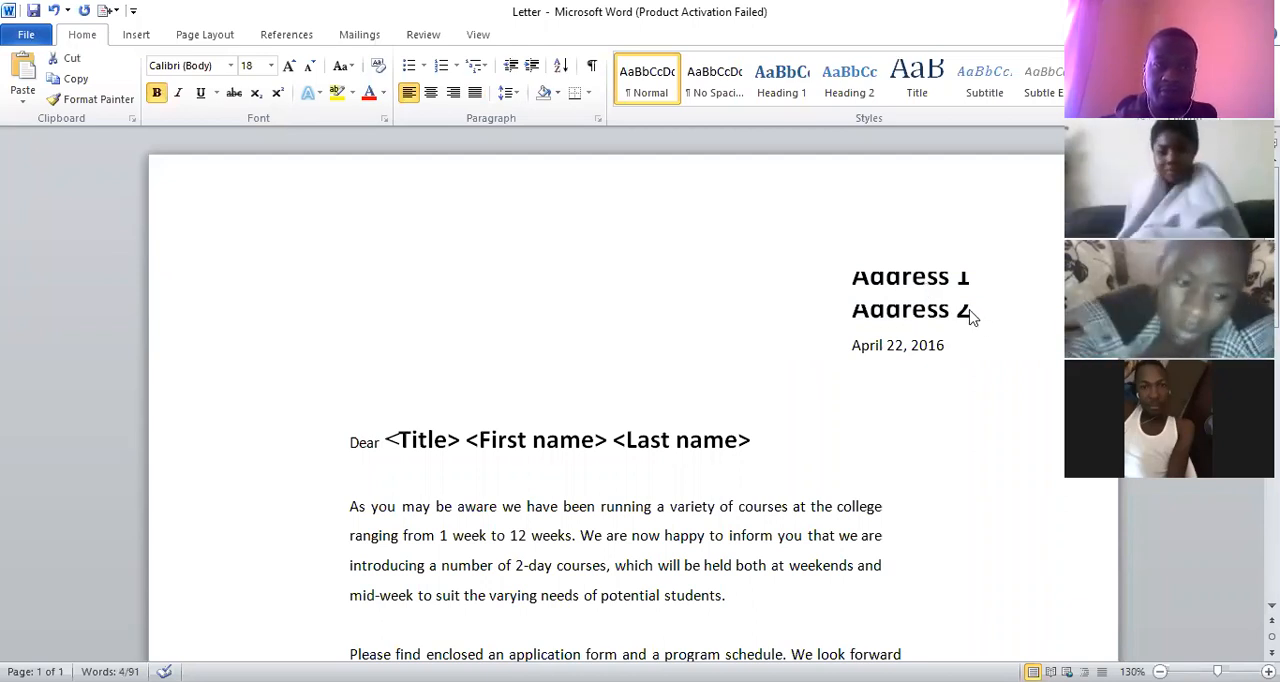
{"action": "left_click", "coordinate": [269, 70]}
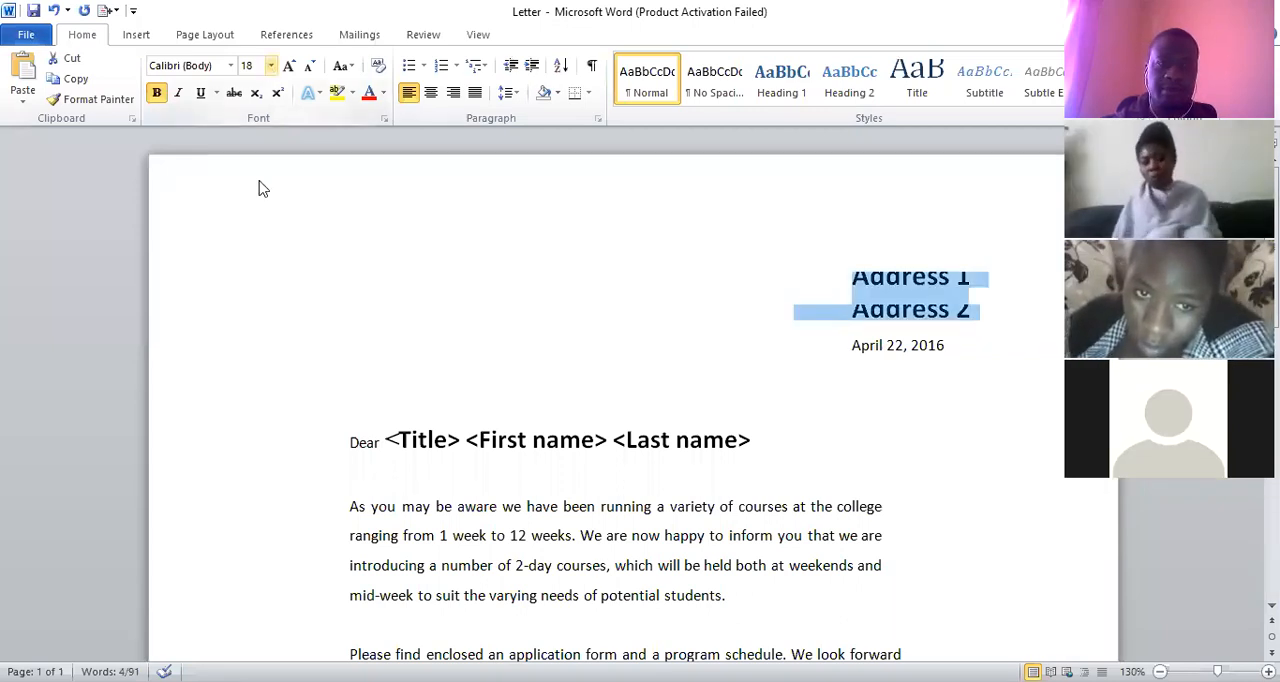
{"action": "left_click", "coordinate": [270, 65]}
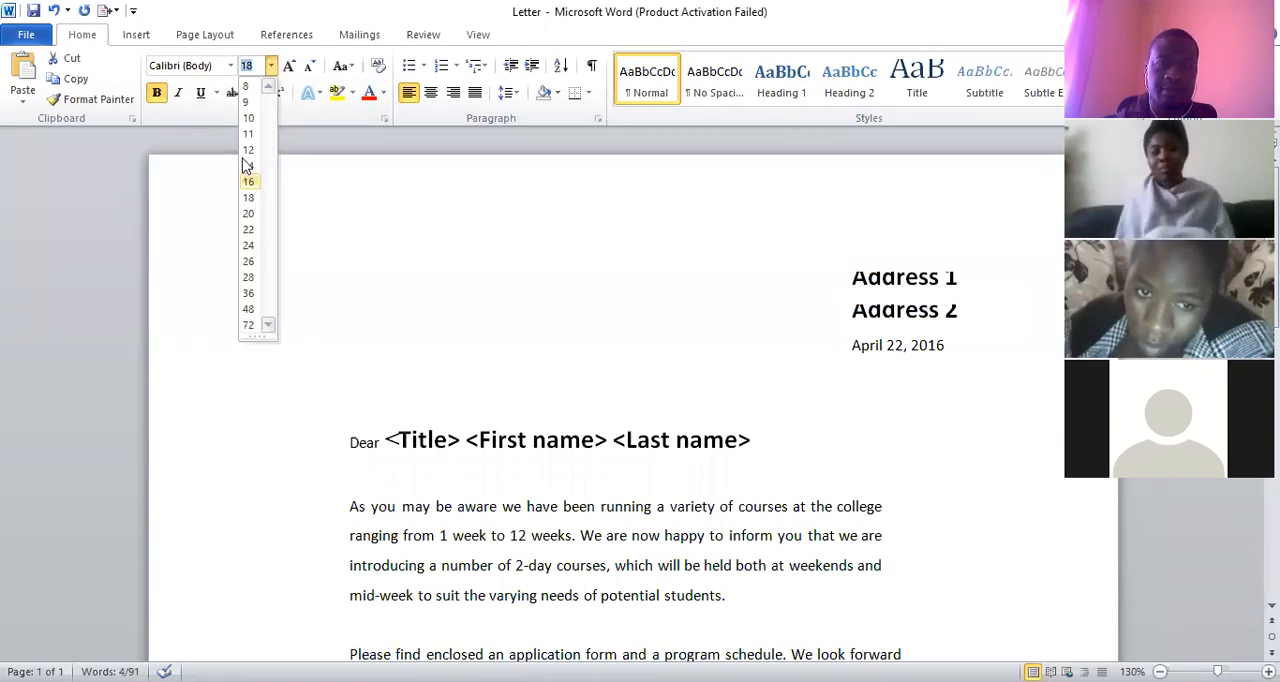
{"action": "left_click", "coordinate": [247, 165]}
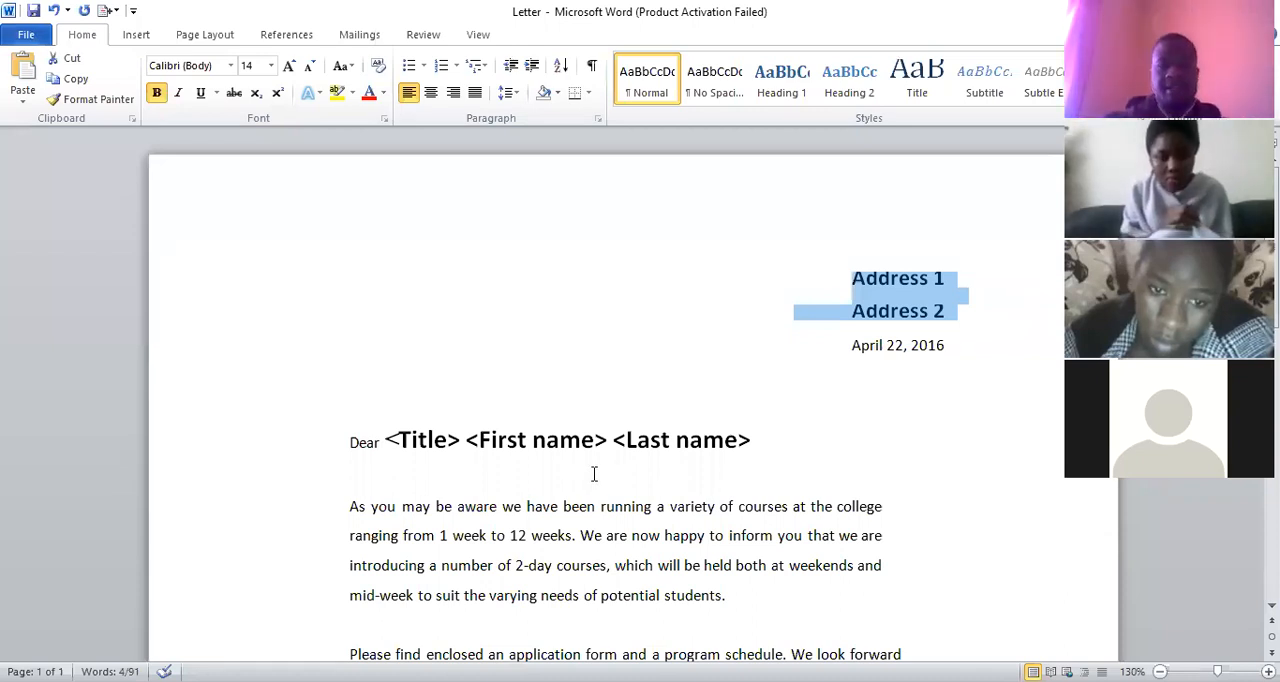
{"action": "left_click", "coordinate": [696, 597]}
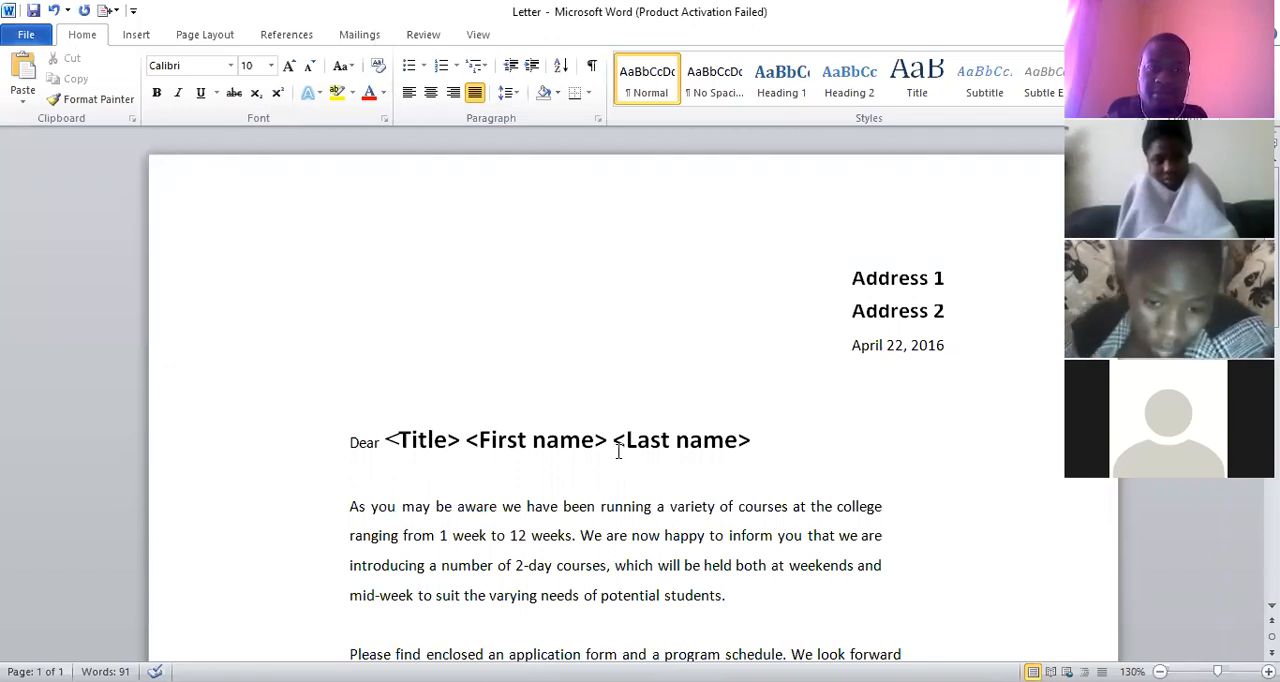
Examine the letter's address and name placeholders and read through the body text down to the closing
{"action": "left_click", "coordinate": [757, 444]}
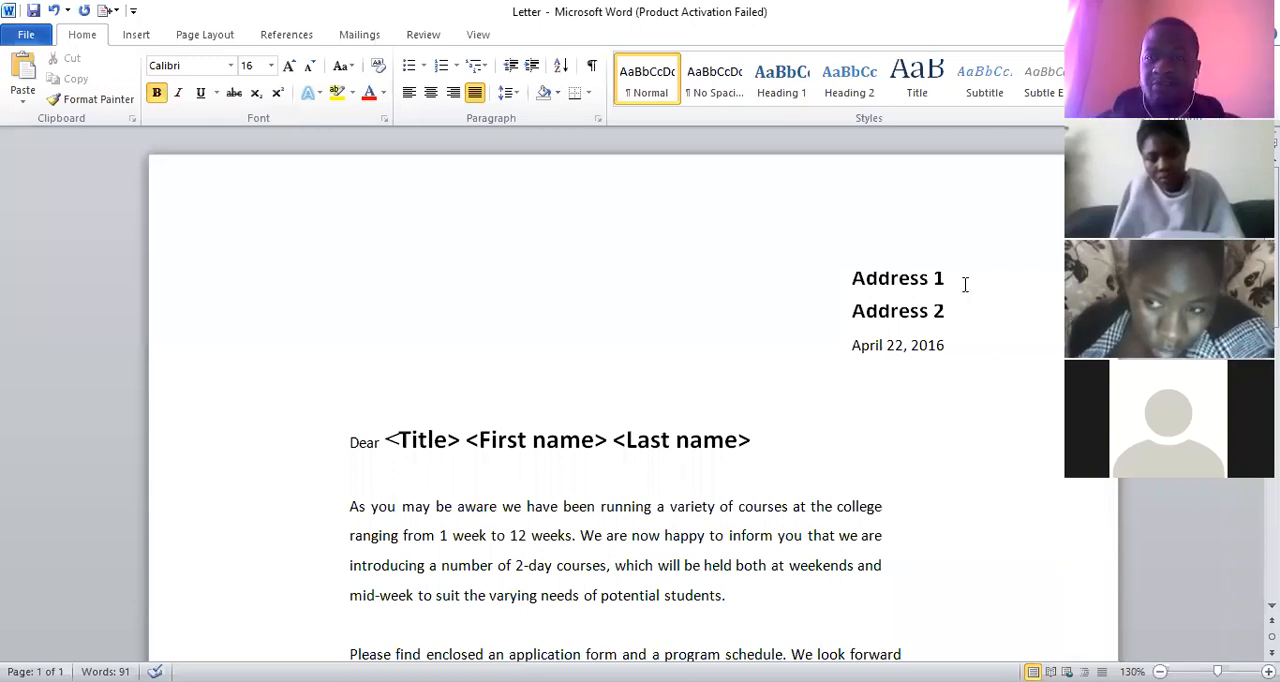
{"action": "triple_click", "coordinate": [857, 277]}
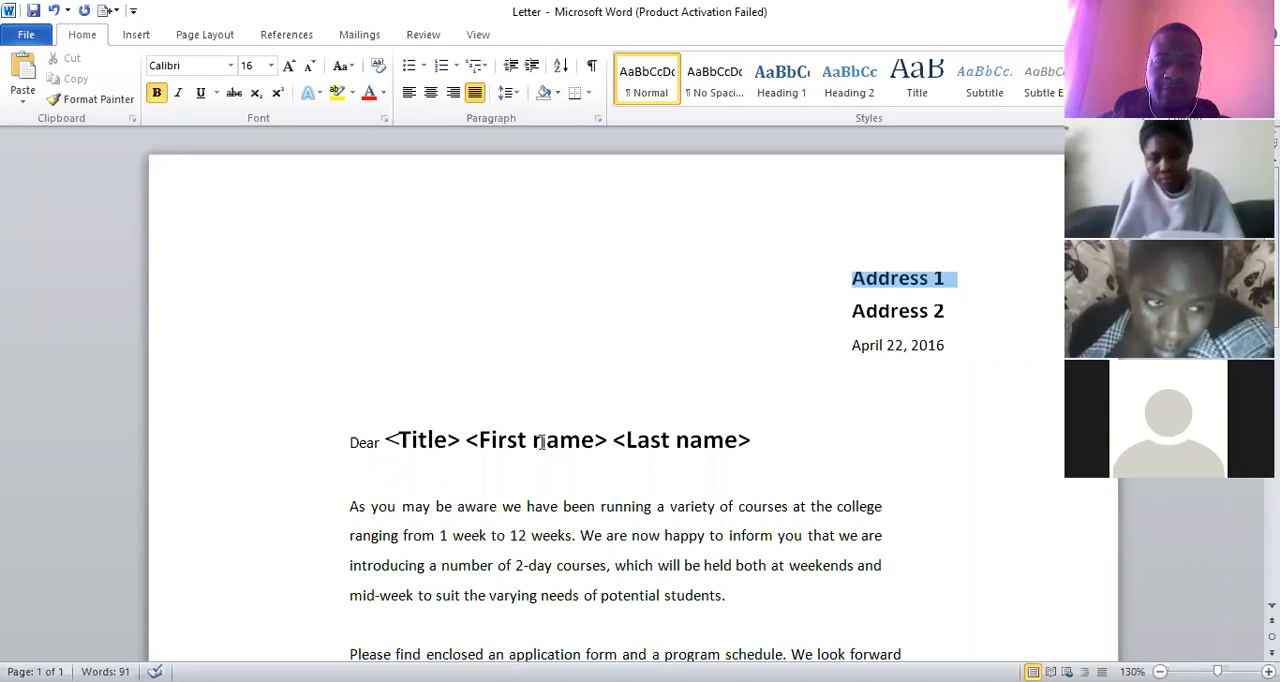
{"action": "left_click_drag", "start_coordinate": [501, 444], "coordinate": [594, 446]}
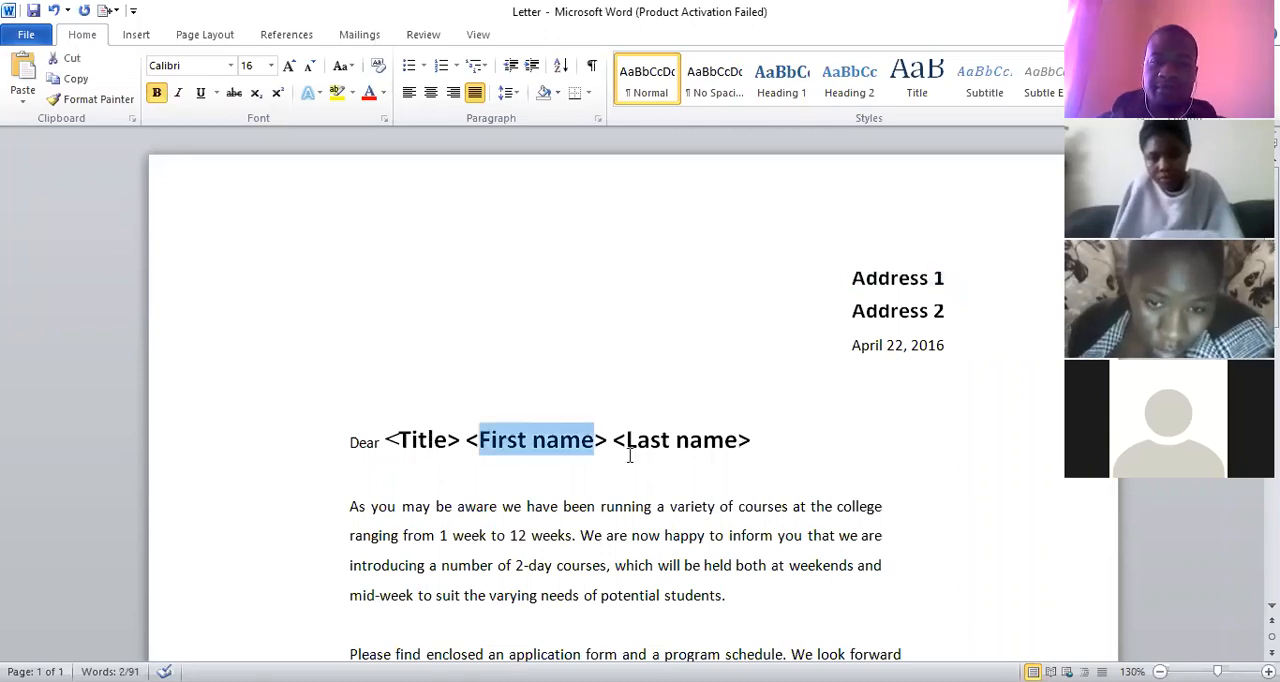
{"action": "left_click_drag", "start_coordinate": [737, 440], "coordinate": [667, 447]}
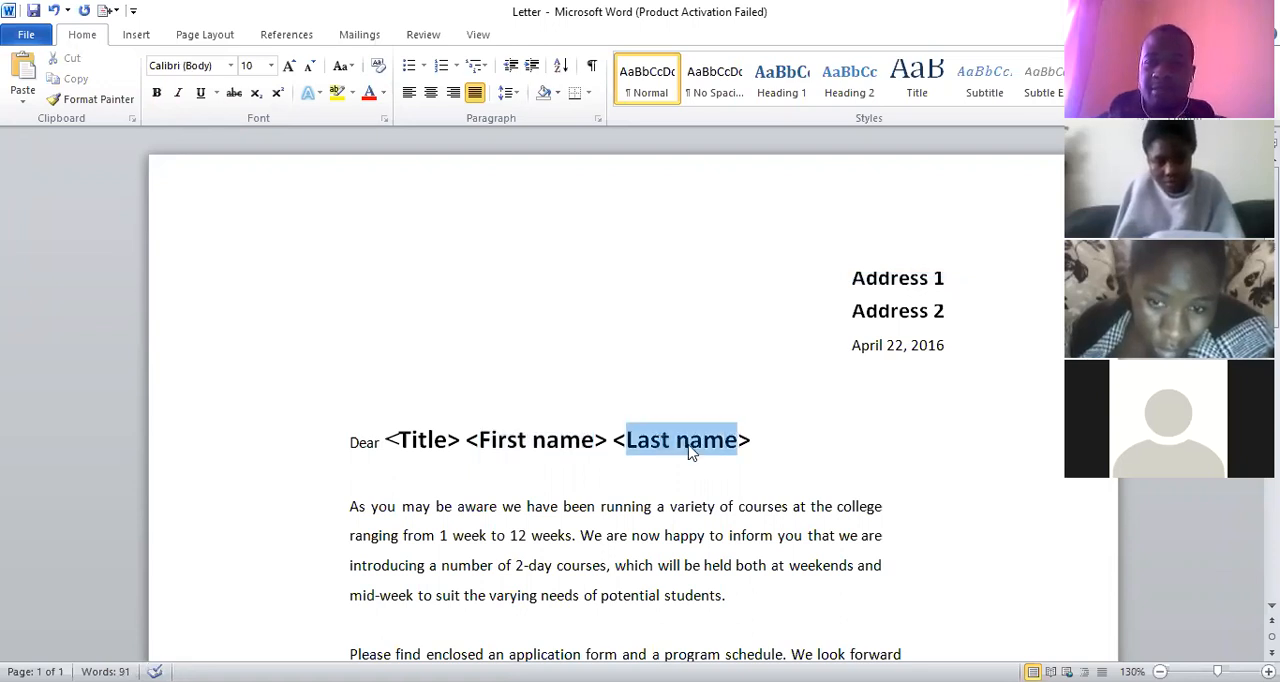
{"action": "left_click", "coordinate": [690, 441]}
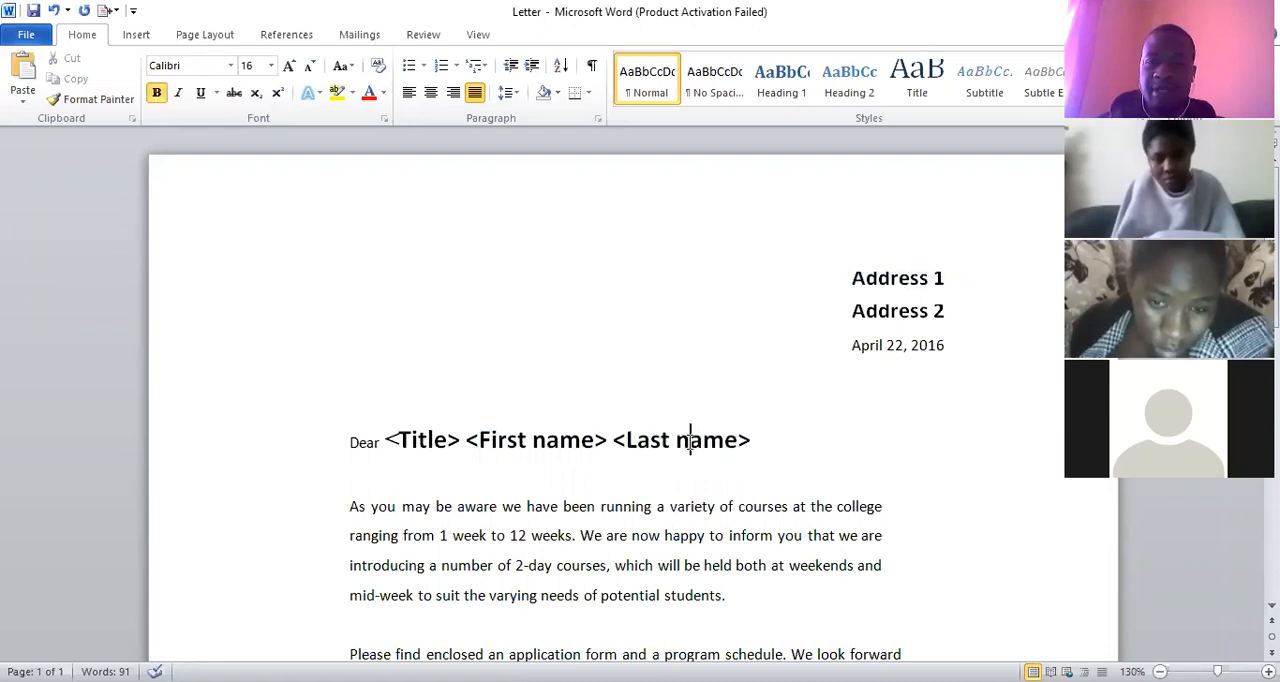
{"action": "triple_click", "coordinate": [864, 286]}
{"action": "left_click_drag", "start_coordinate": [945, 284], "coordinate": [864, 286]}
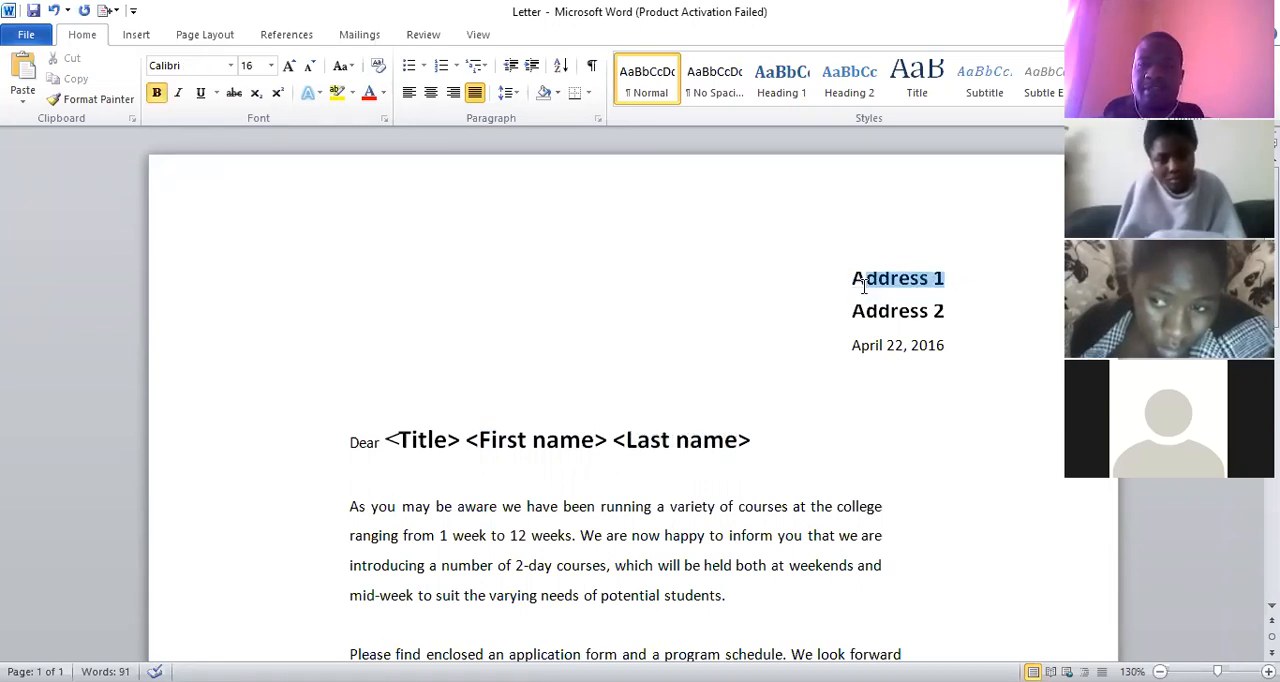
{"action": "left_click", "coordinate": [864, 286]}
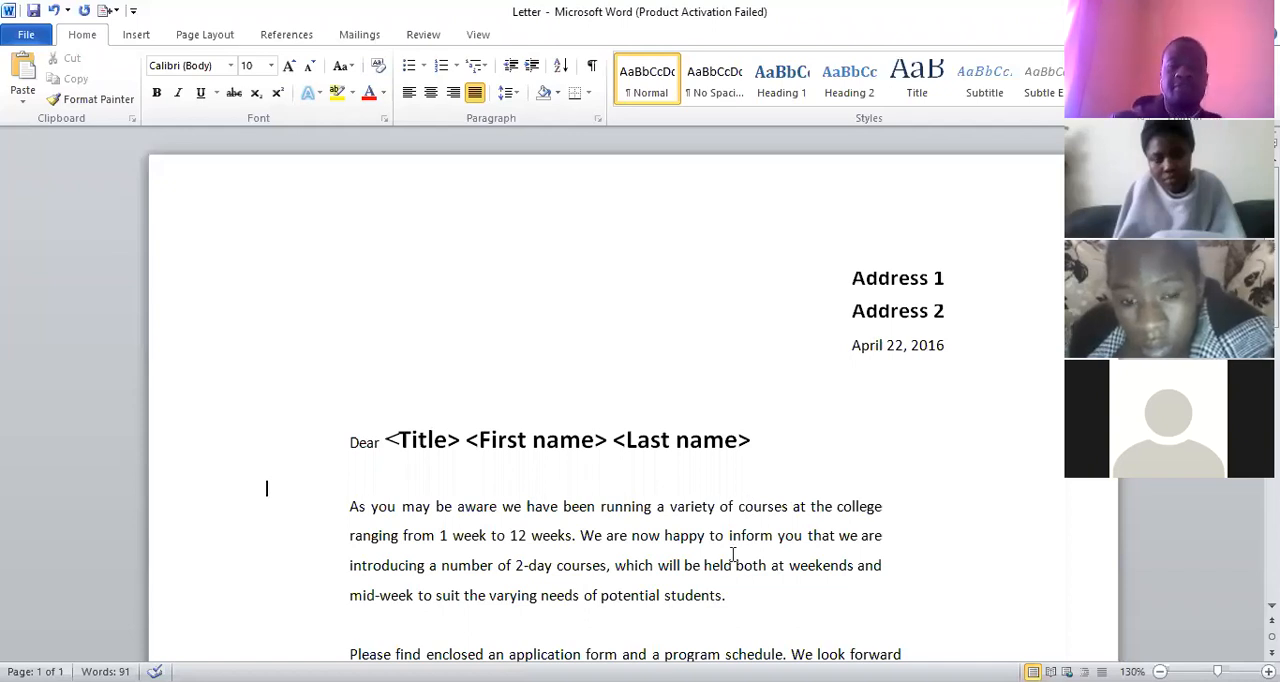
{"action": "scroll", "coordinate": [733, 555], "scroll_direction": "down", "scroll_amount": 2}
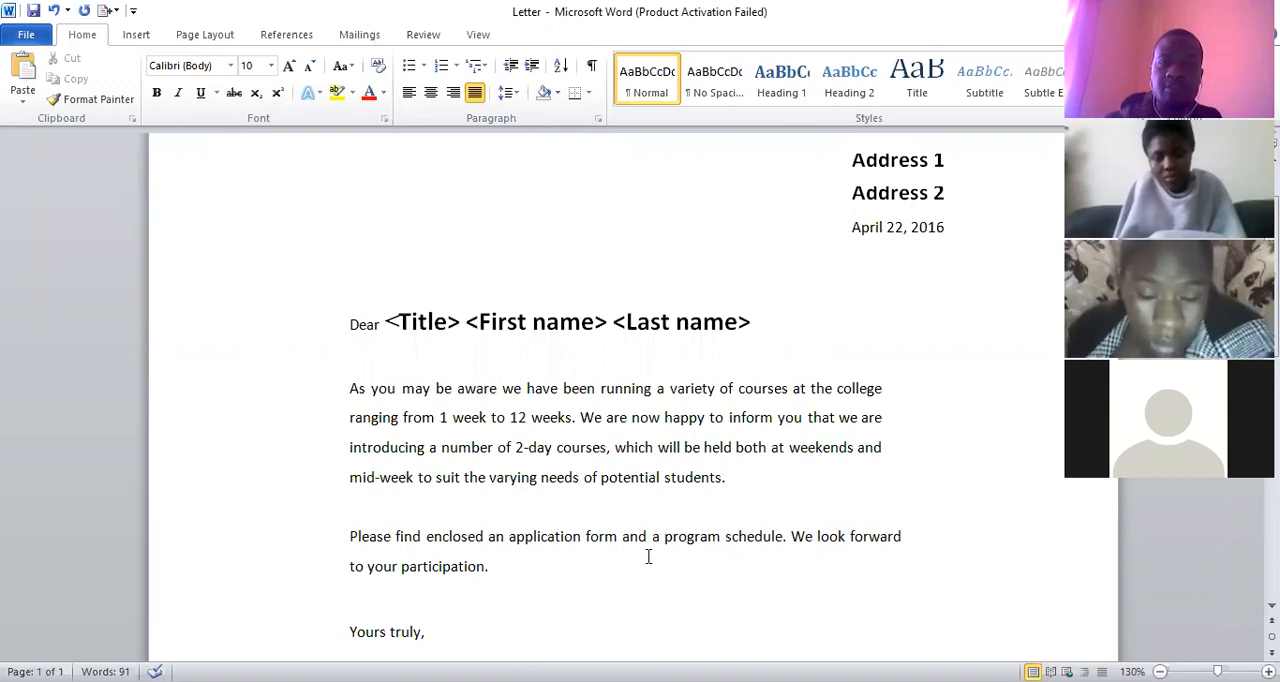
{"action": "left_click", "coordinate": [557, 575]}
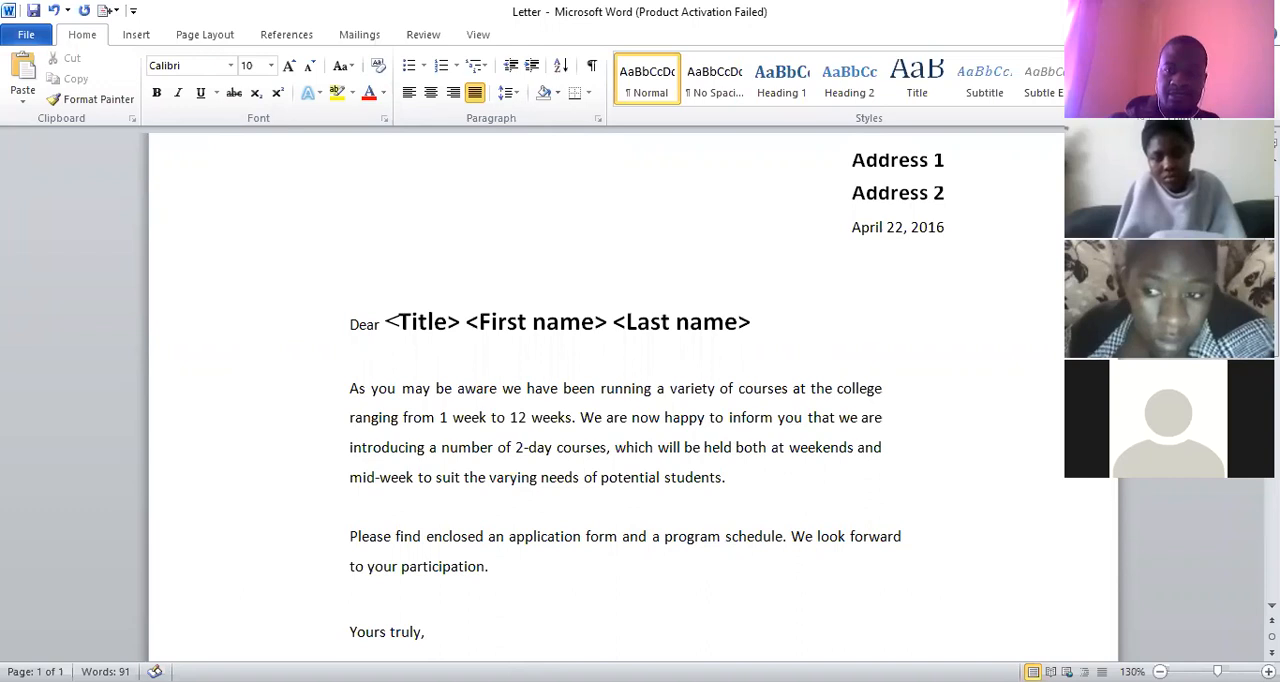
Attach the existing Address document from the Merge folder on the Desktop as the mail merge recipient list
{"action": "left_click", "coordinate": [359, 36]}
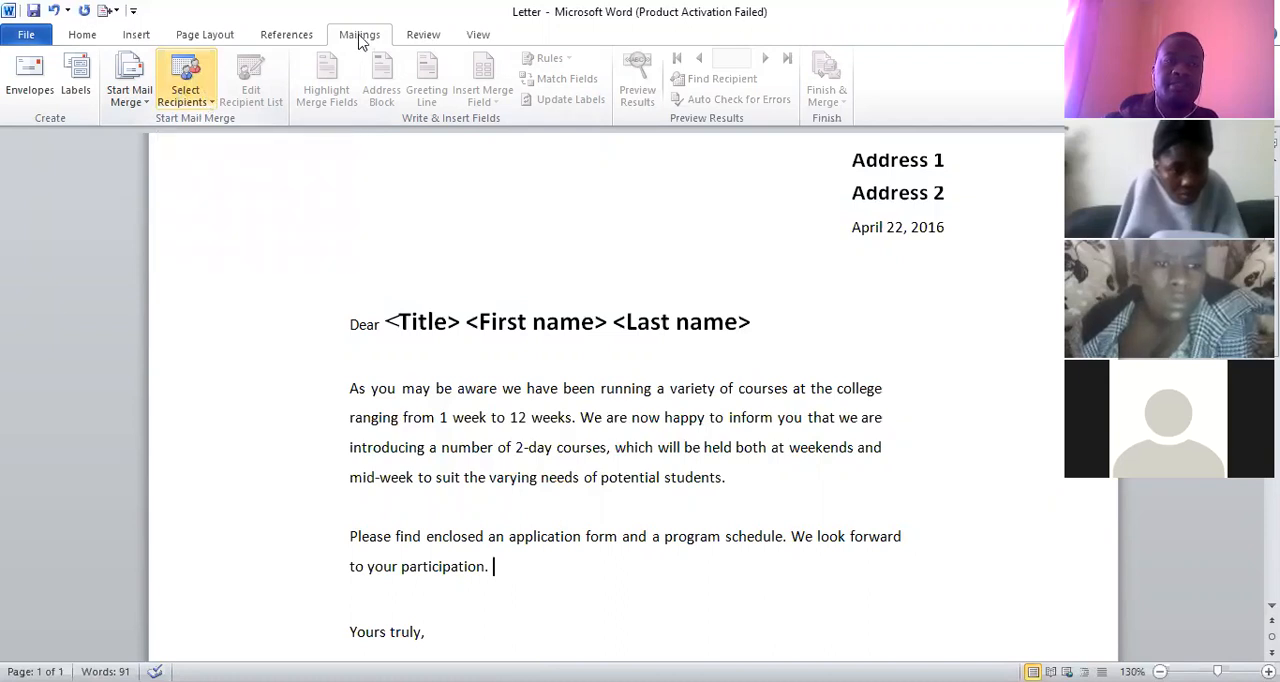
{"action": "left_click", "coordinate": [212, 104]}
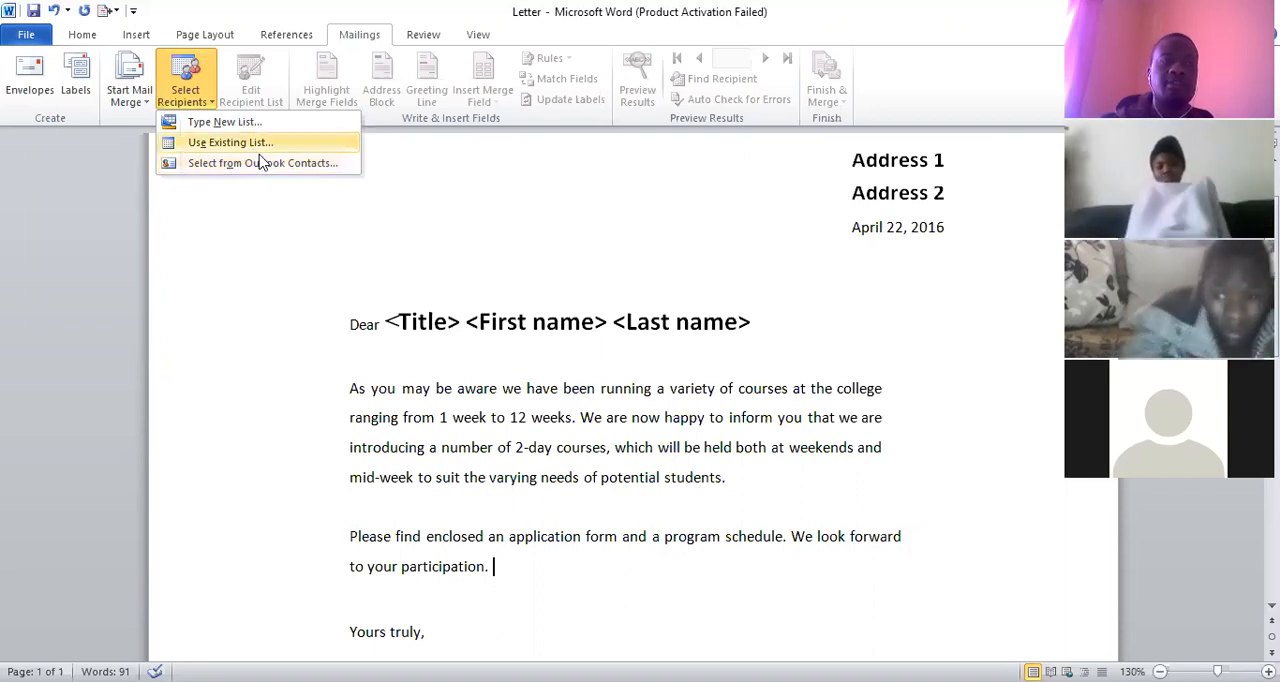
{"action": "left_click", "coordinate": [230, 142]}
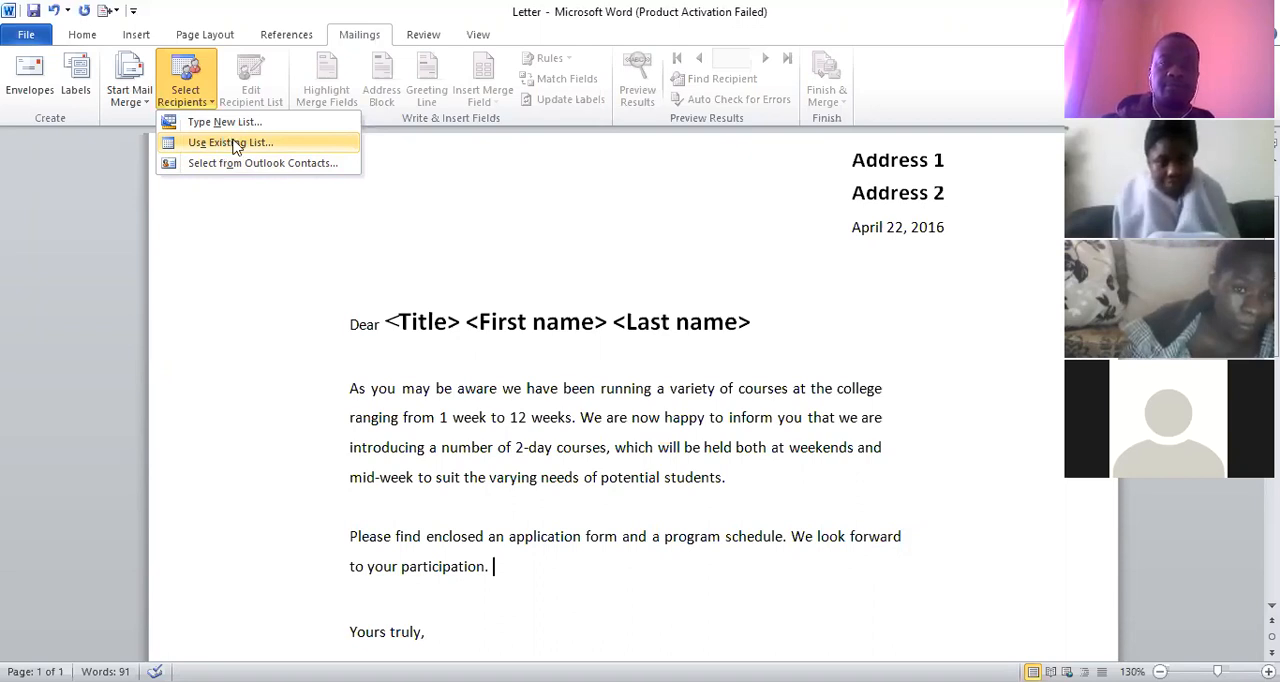
{"action": "left_click", "coordinate": [232, 143]}
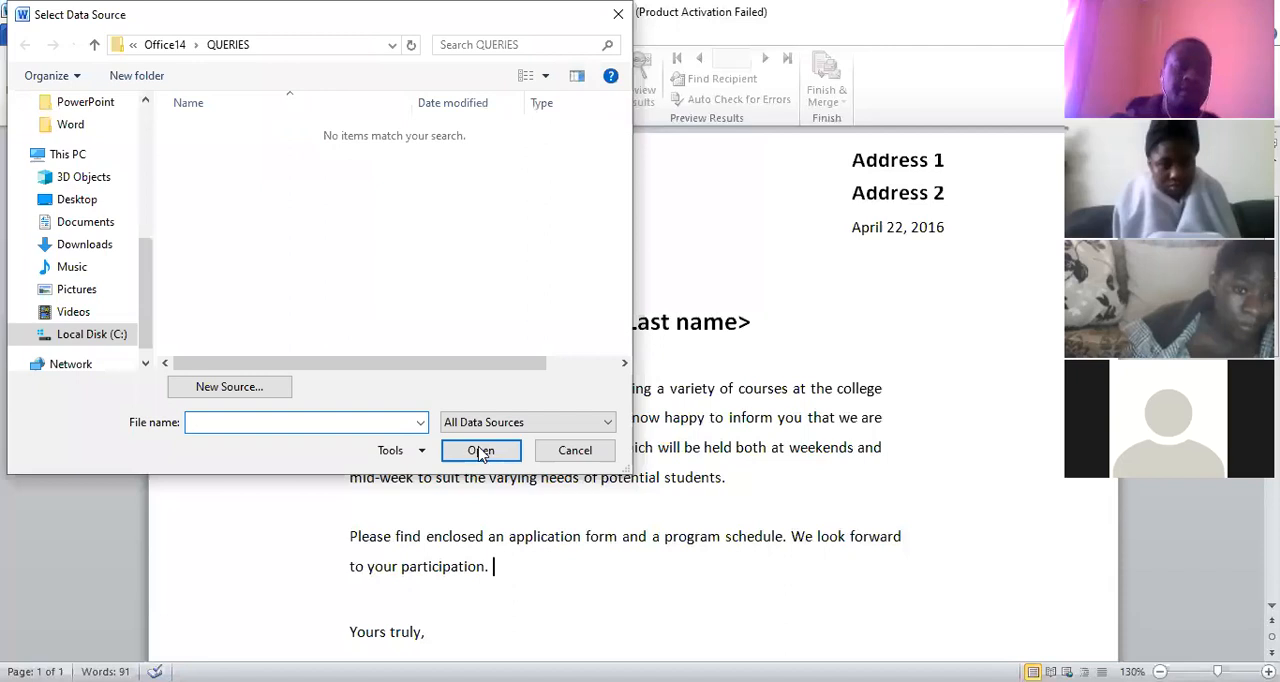
{"action": "left_click", "coordinate": [78, 200]}
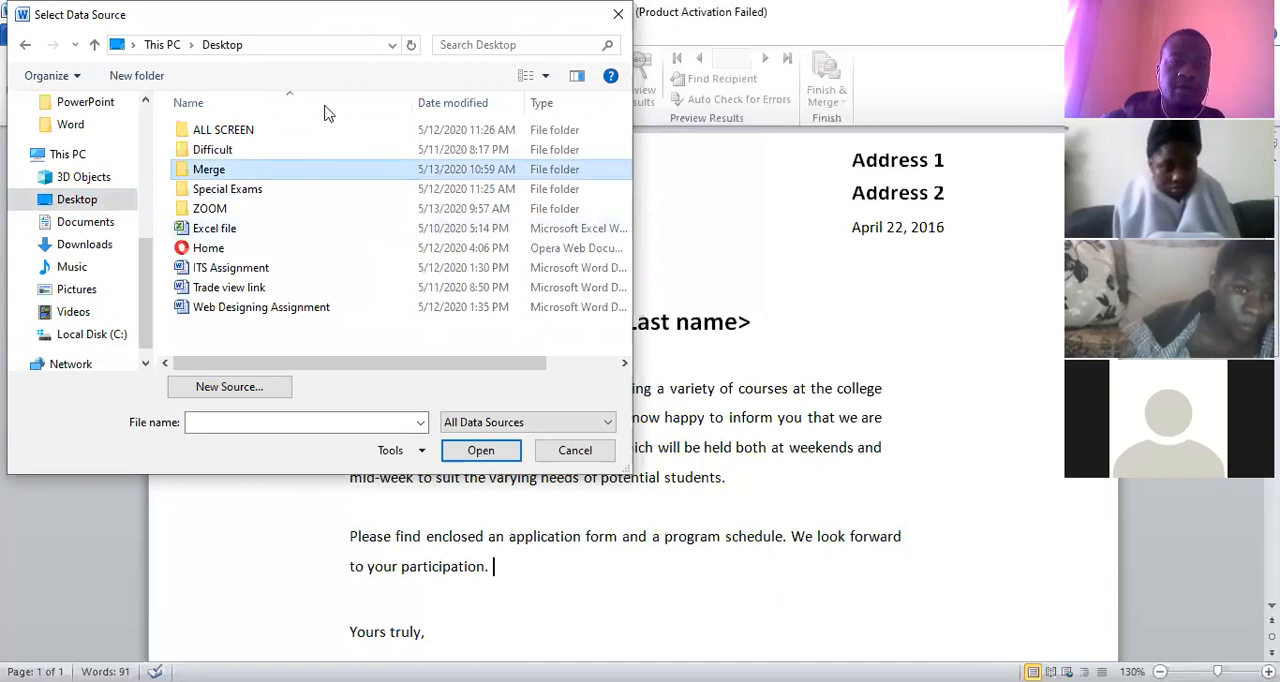
{"action": "key", "text": "Return"}
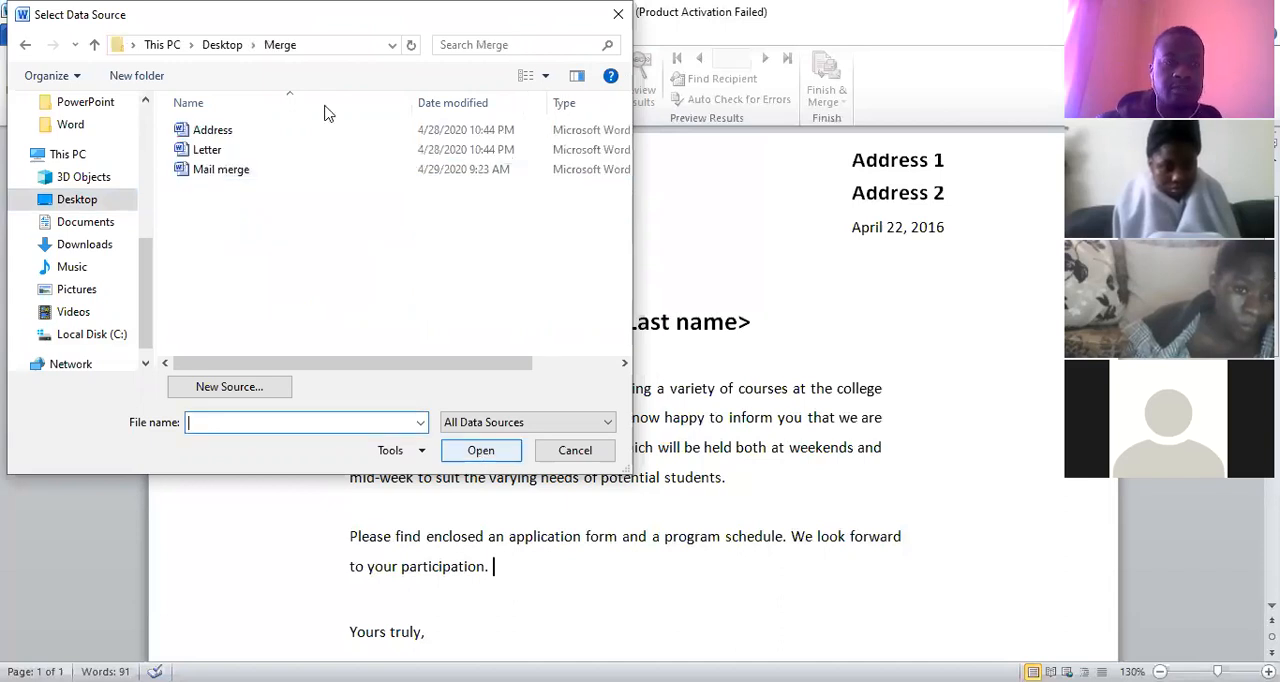
{"action": "left_click", "coordinate": [326, 129]}
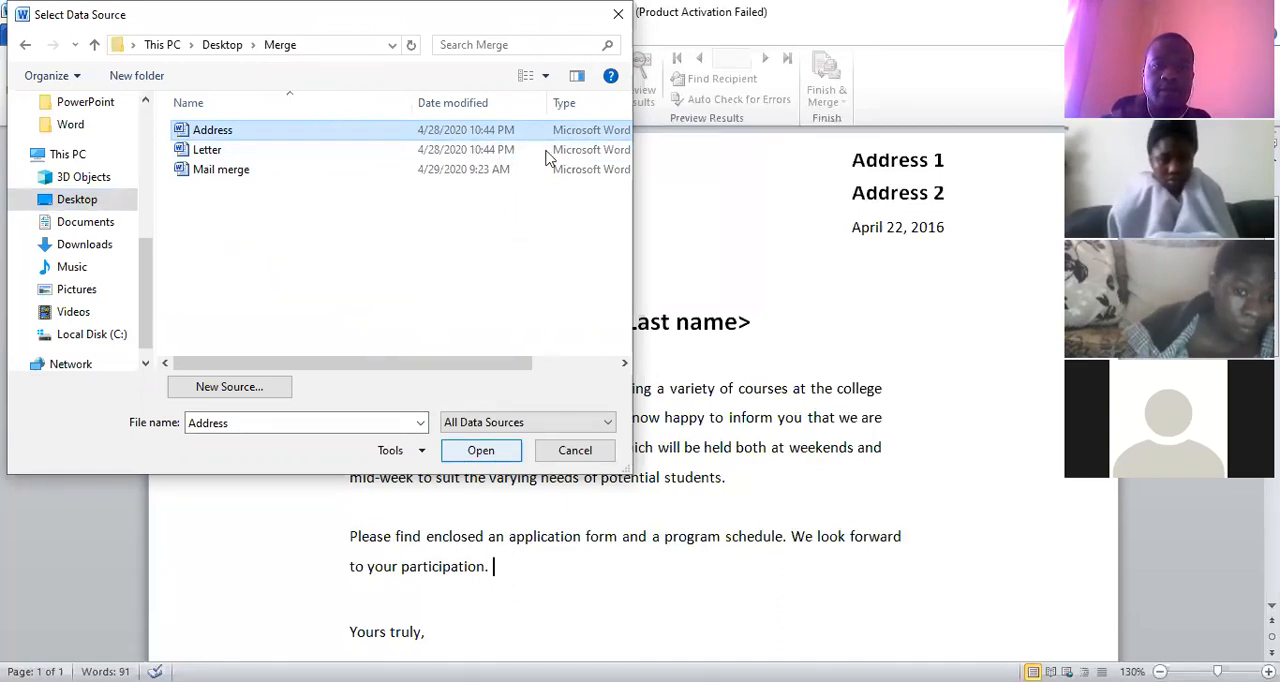
{"action": "key", "text": "Return"}
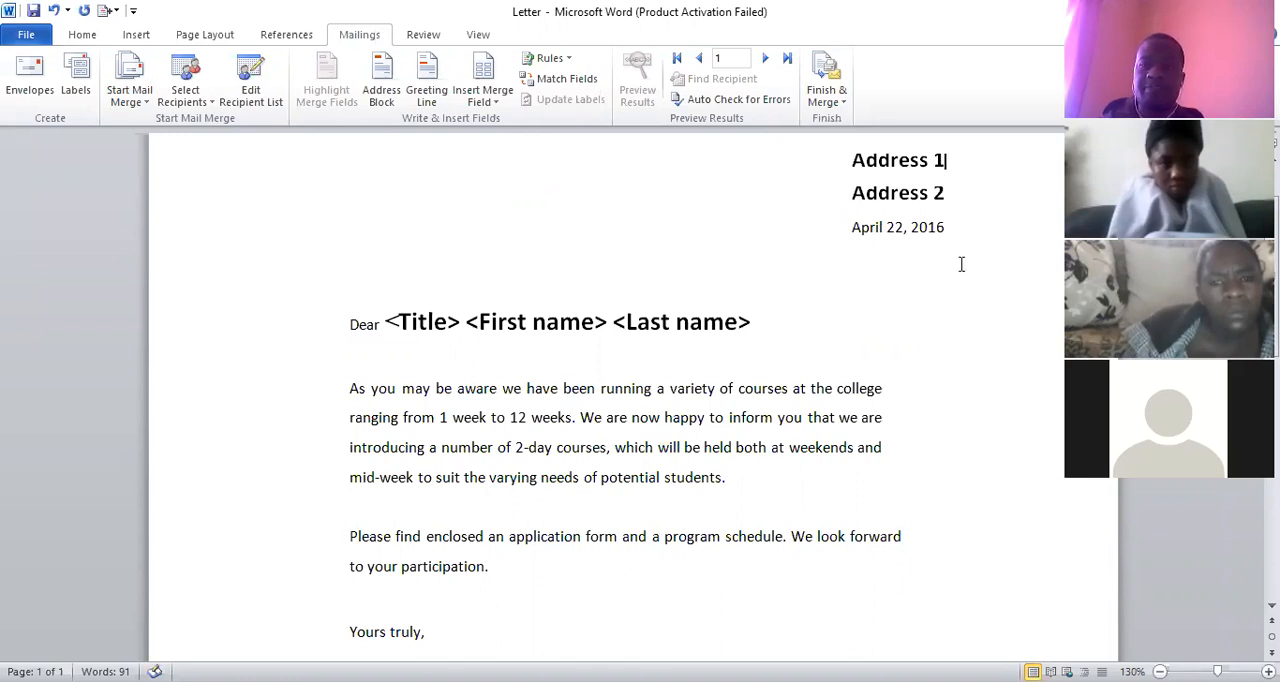
Replace the Address 1 placeholder at the head of the letter with the ADDRESS_1 merge field
{"action": "scroll", "coordinate": [961, 264], "scroll_direction": "up", "scroll_amount": 3}
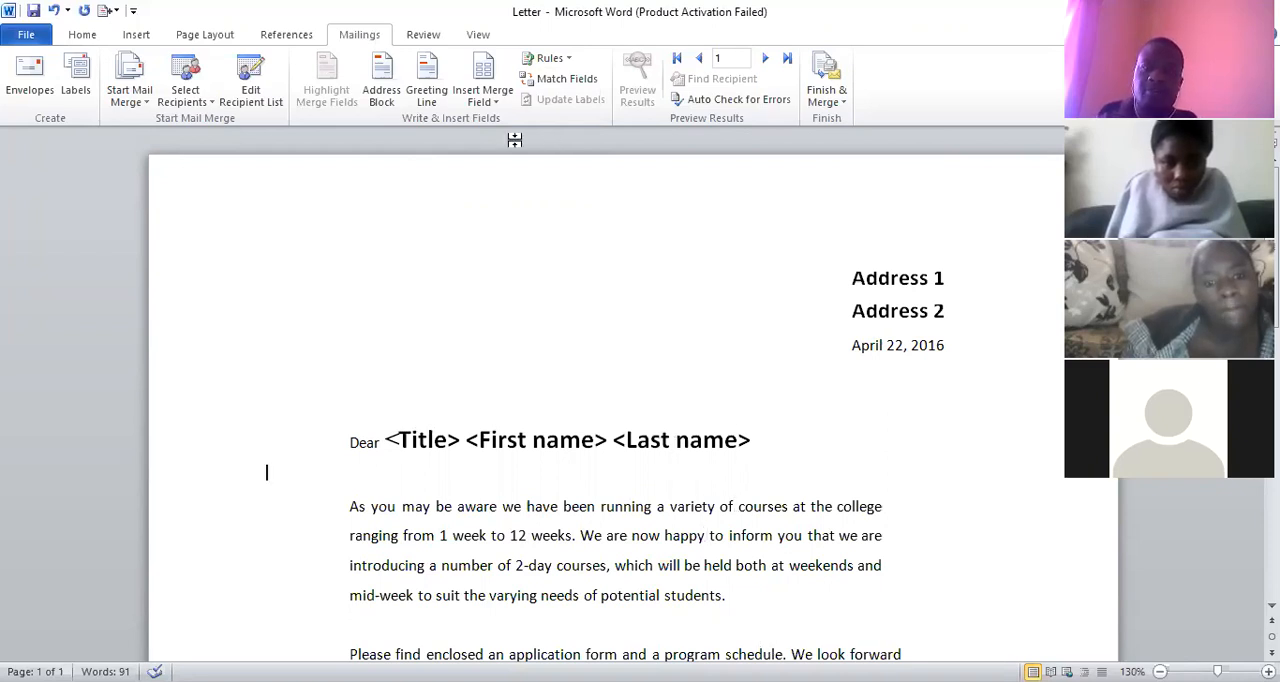
{"action": "left_click", "coordinate": [948, 279]}
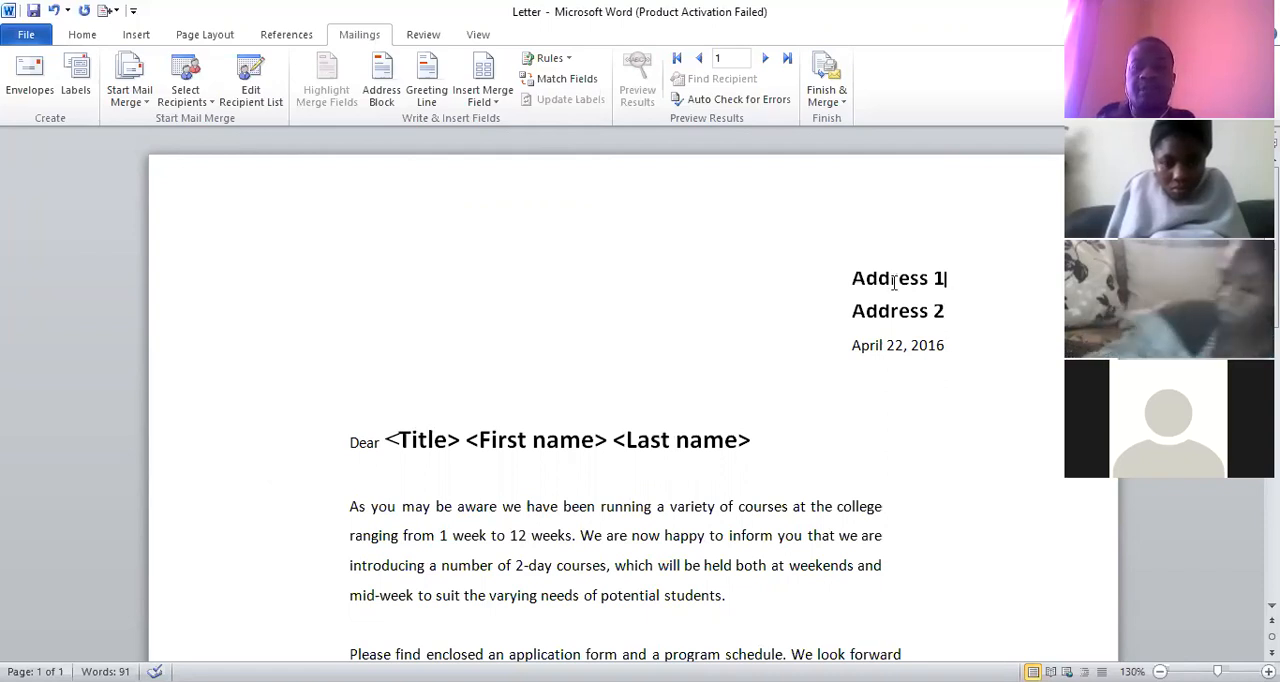
{"action": "key", "text": "shift+Home"}
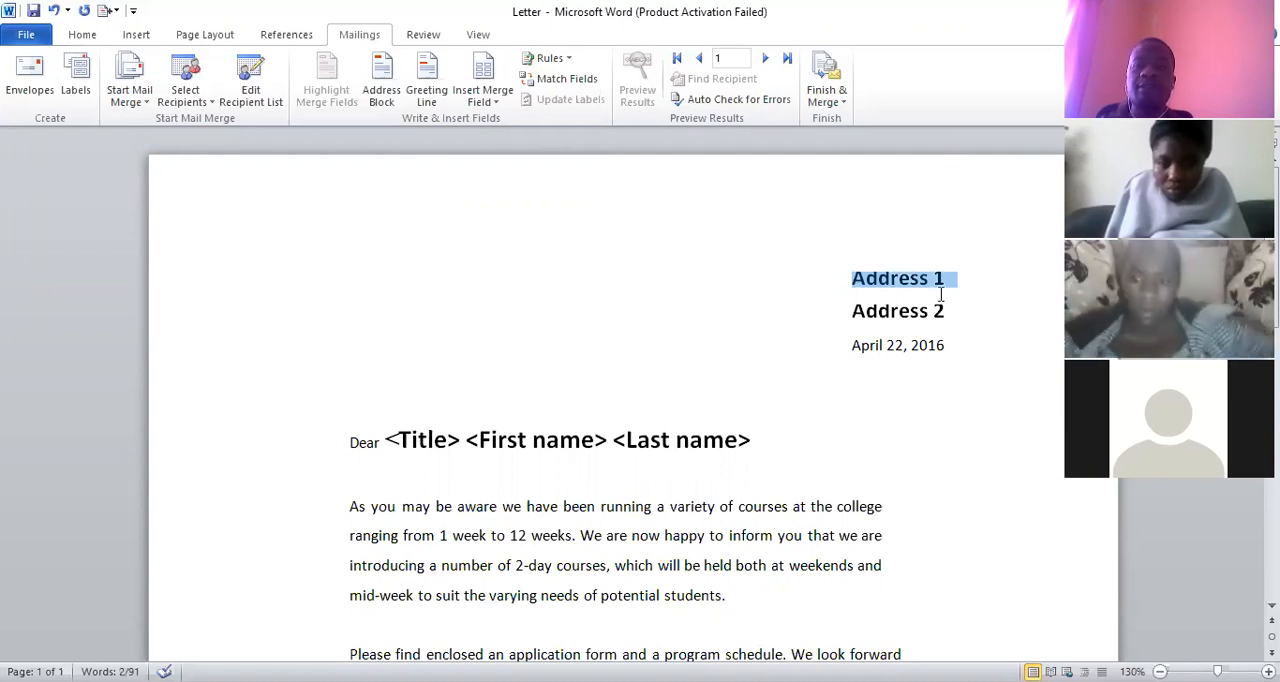
{"action": "left_click", "coordinate": [499, 106]}
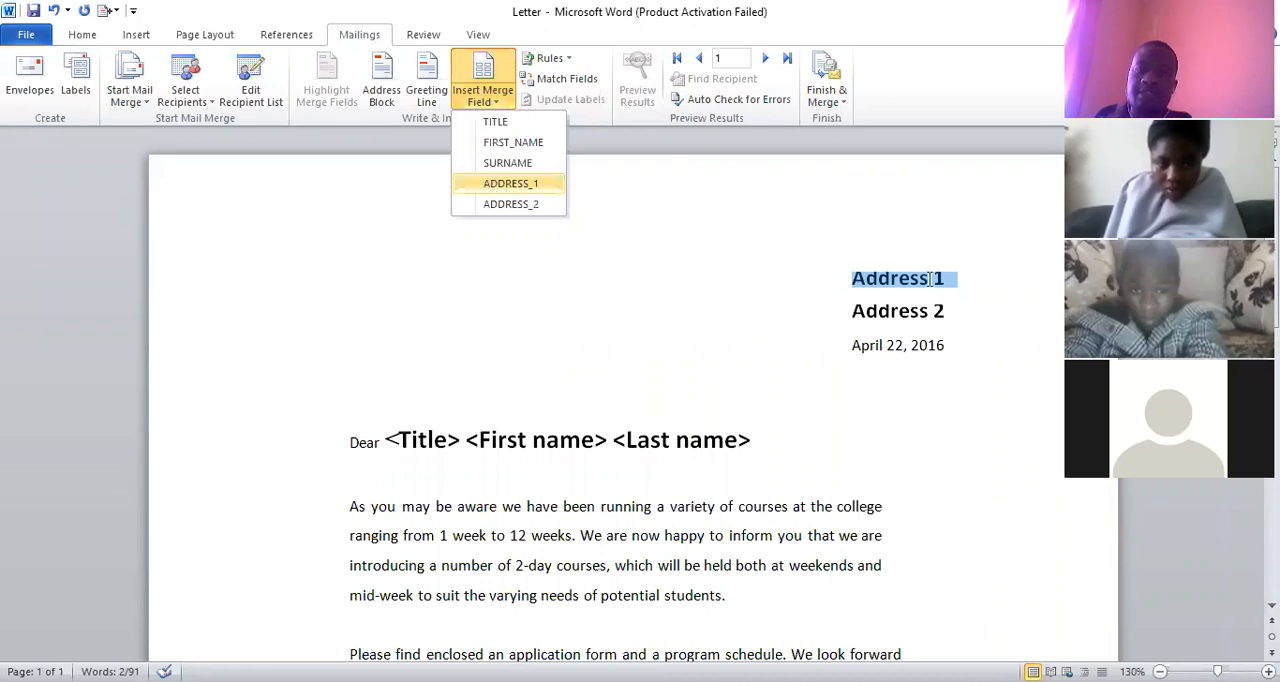
{"action": "key", "text": "Return"}
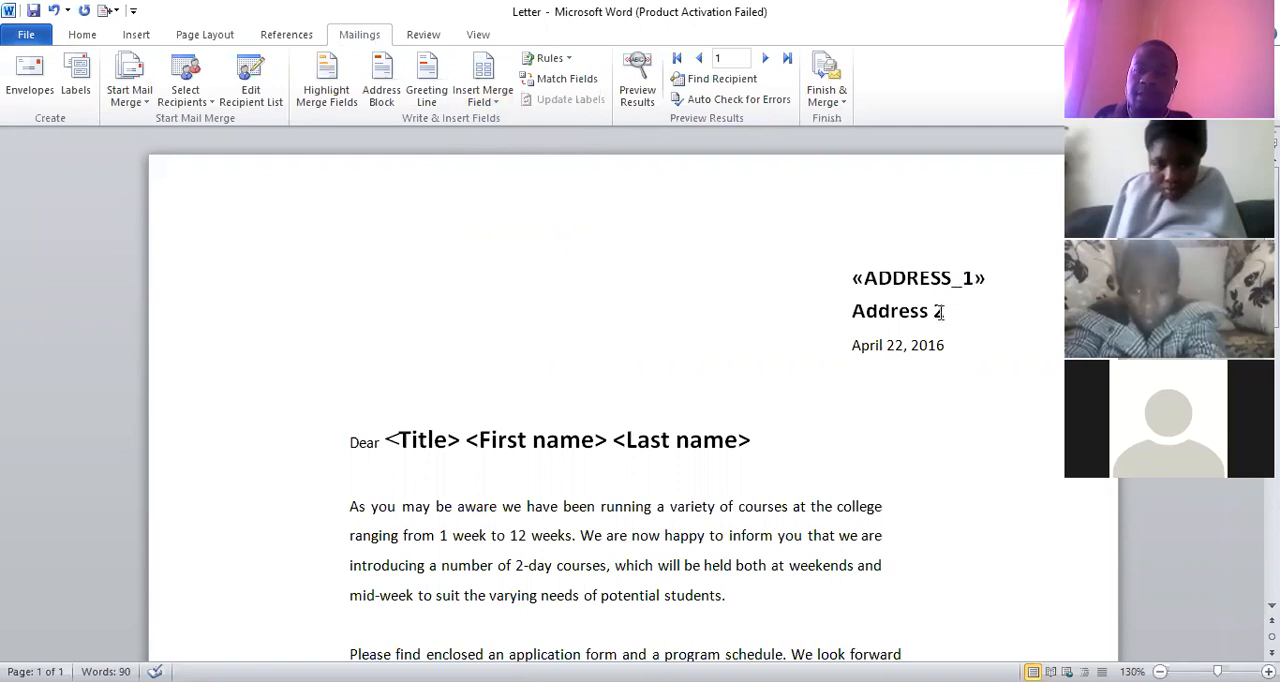
Replace the Address 2 placeholder above the date with the ADDRESS_2 merge field
{"action": "left_click_drag", "start_coordinate": [948, 313], "coordinate": [858, 313]}
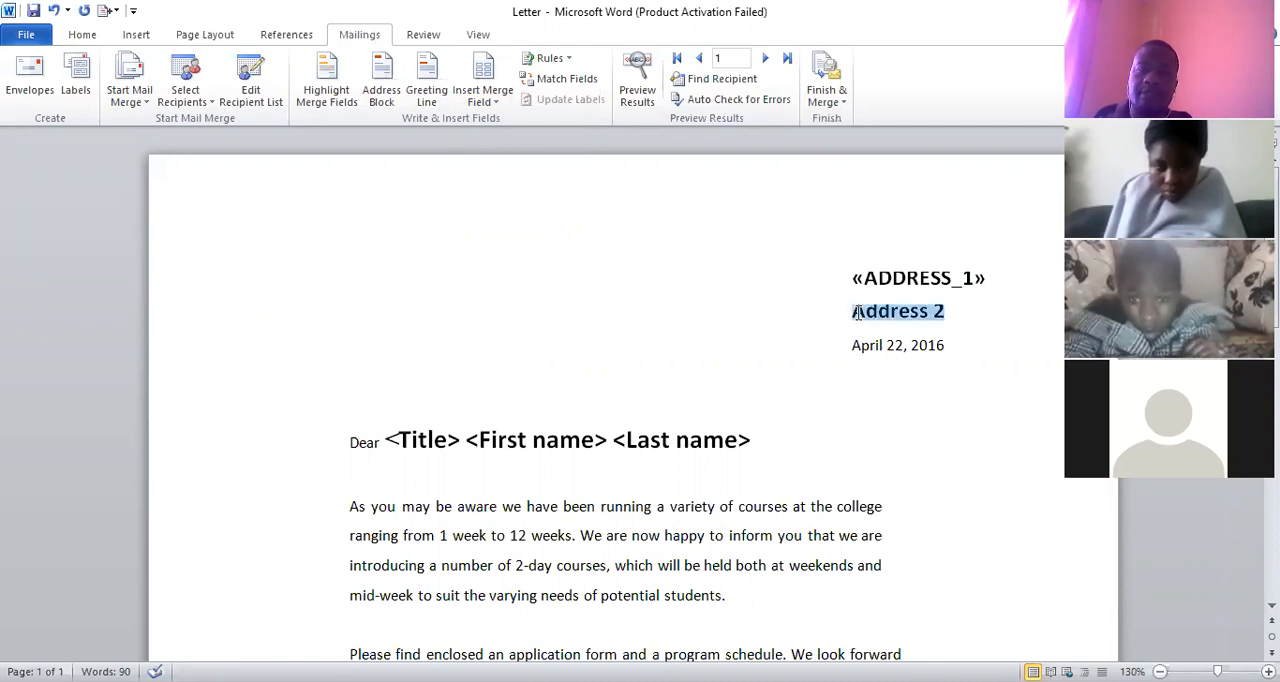
{"action": "left_click", "coordinate": [483, 100]}
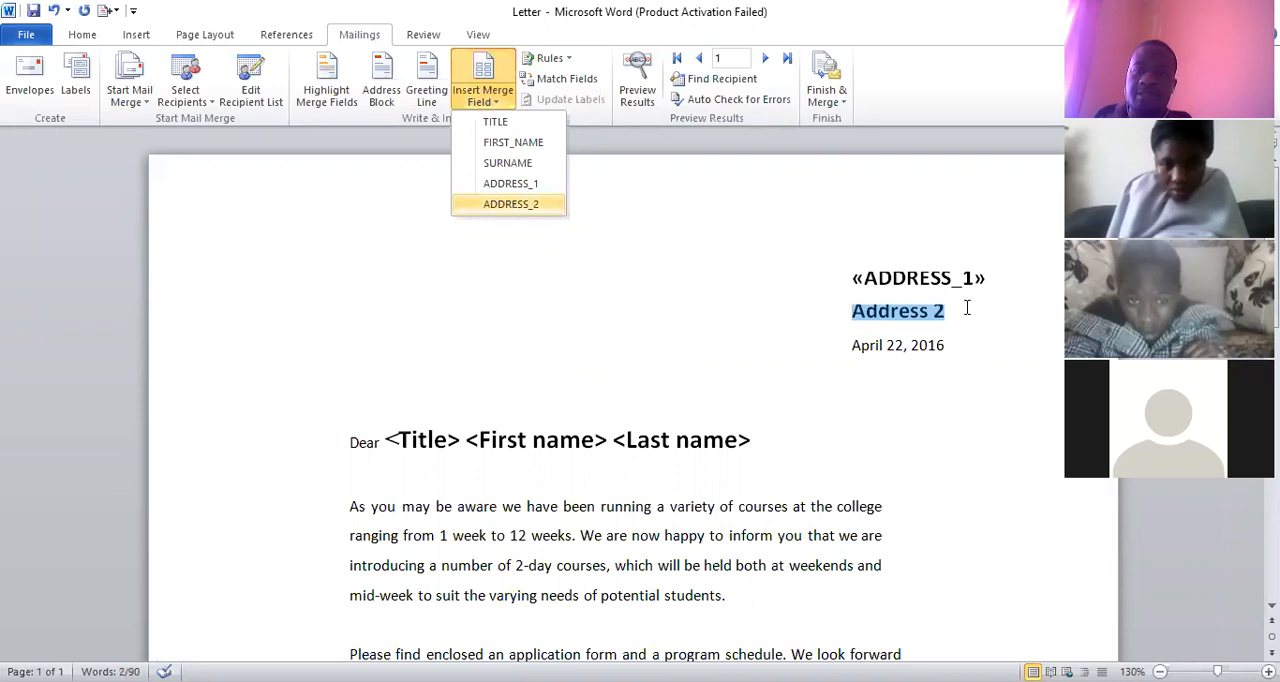
{"action": "key", "text": "Return"}
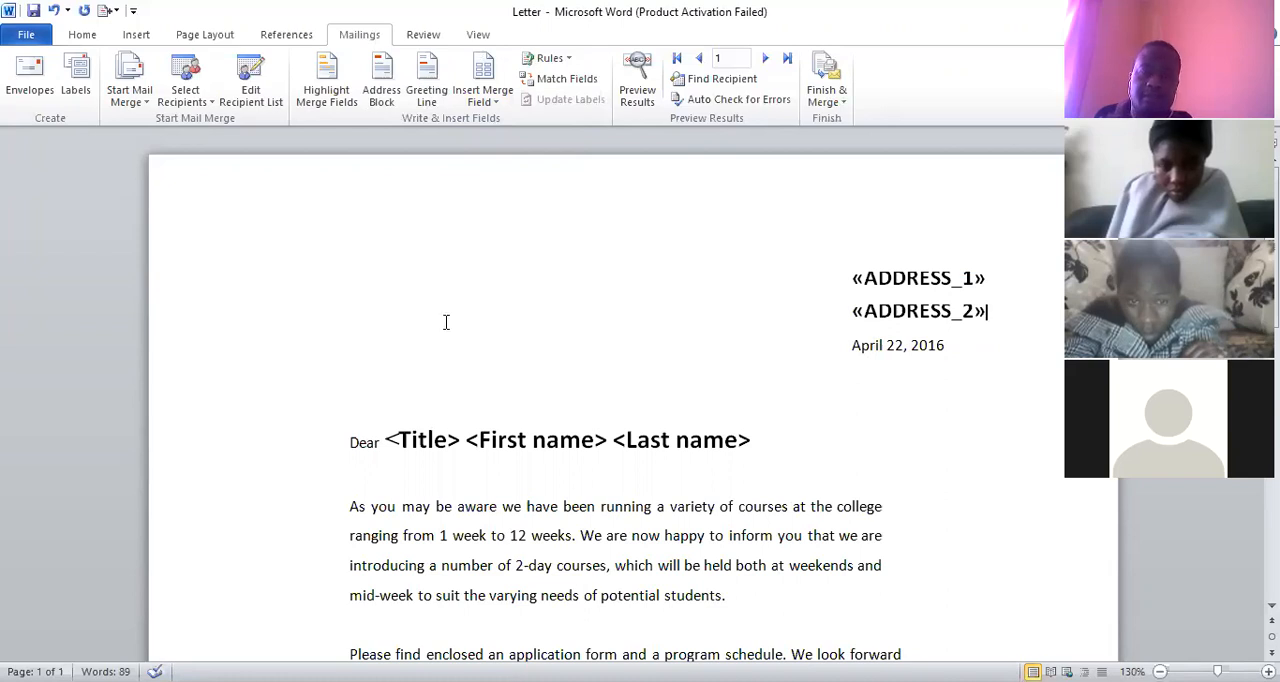
Replace the Title placeholder in the greeting line with the TITLE merge field and delete the angle brackets around it
{"action": "scroll", "coordinate": [446, 322], "scroll_direction": "down", "scroll_amount": 2}
{"action": "left_click_drag", "start_coordinate": [447, 322], "coordinate": [417, 322]}
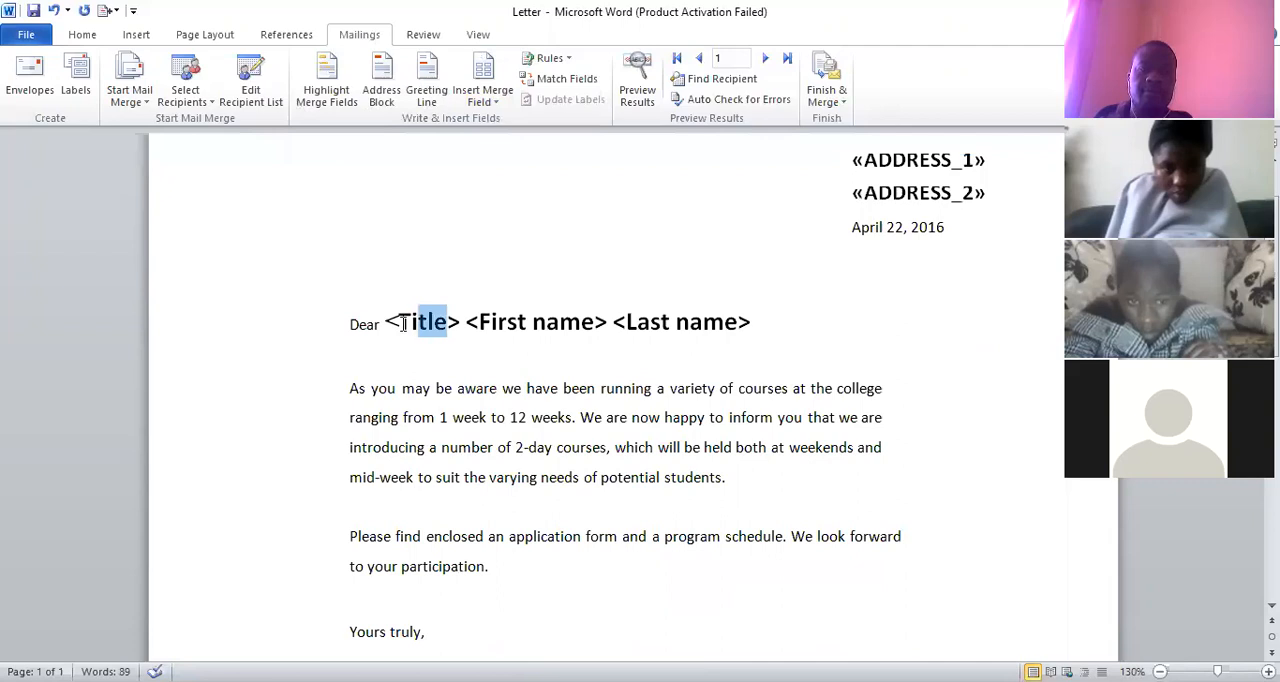
{"action": "left_click_drag", "start_coordinate": [403, 322], "coordinate": [398, 322]}
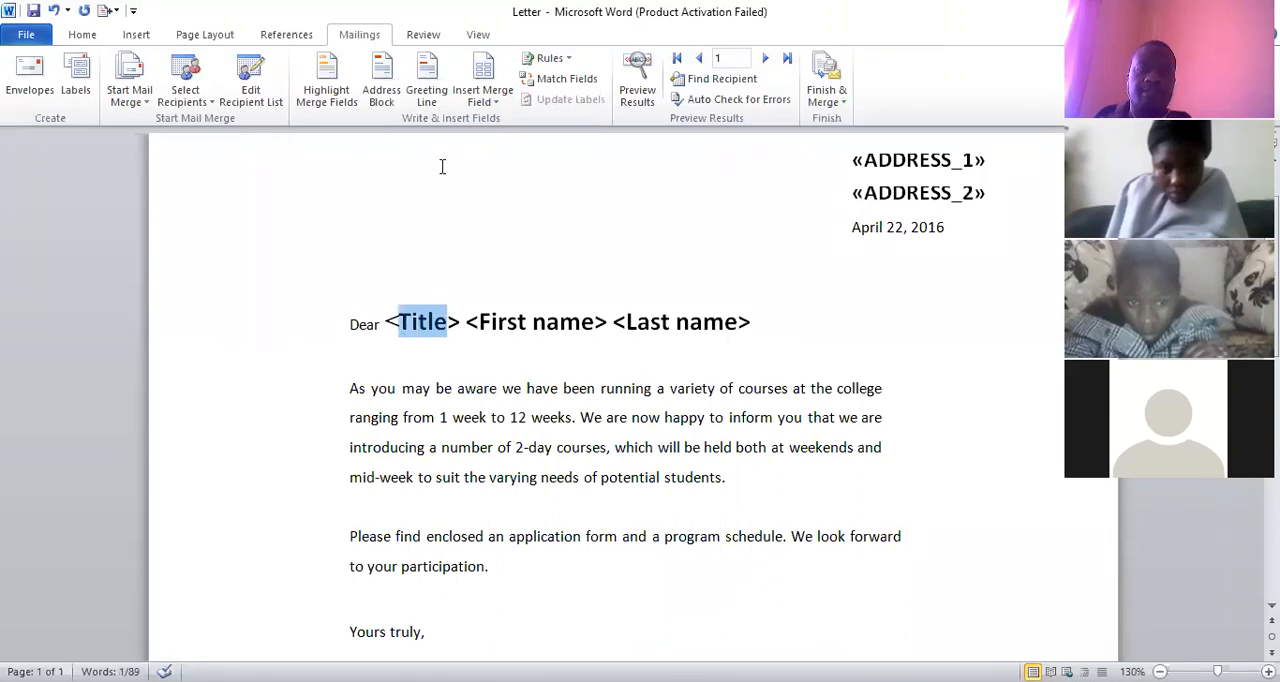
{"action": "left_click", "coordinate": [497, 106]}
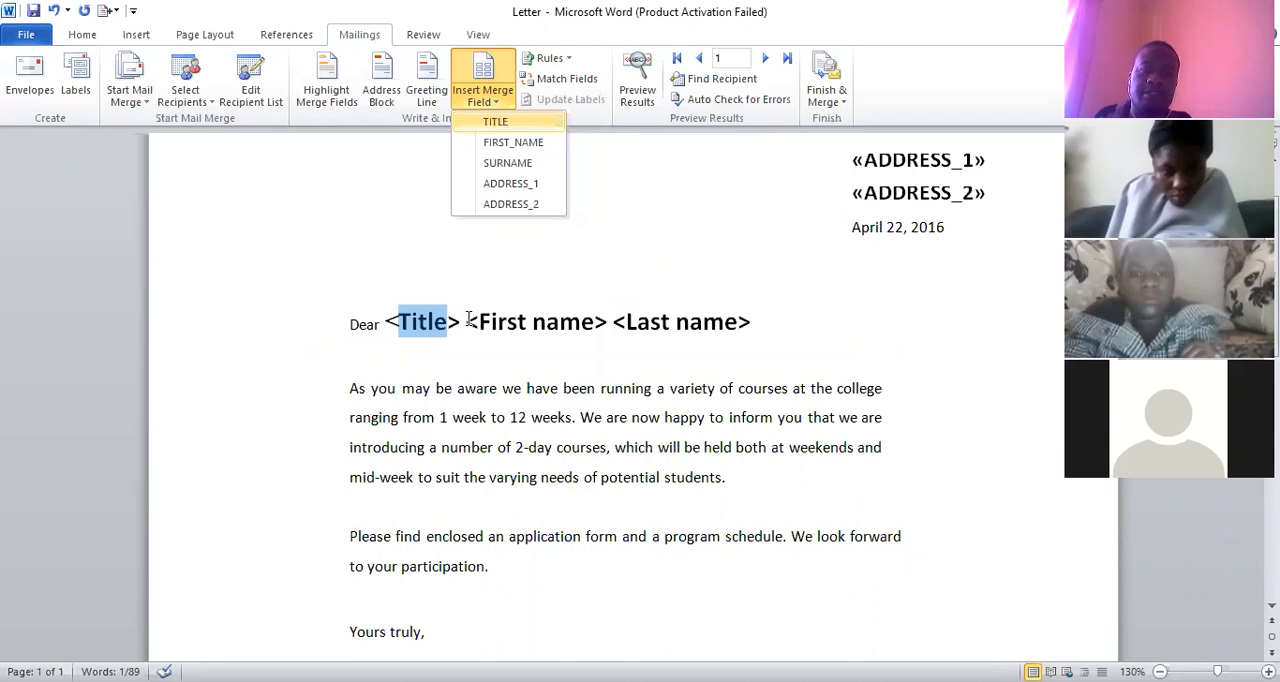
{"action": "key", "text": "Return"}
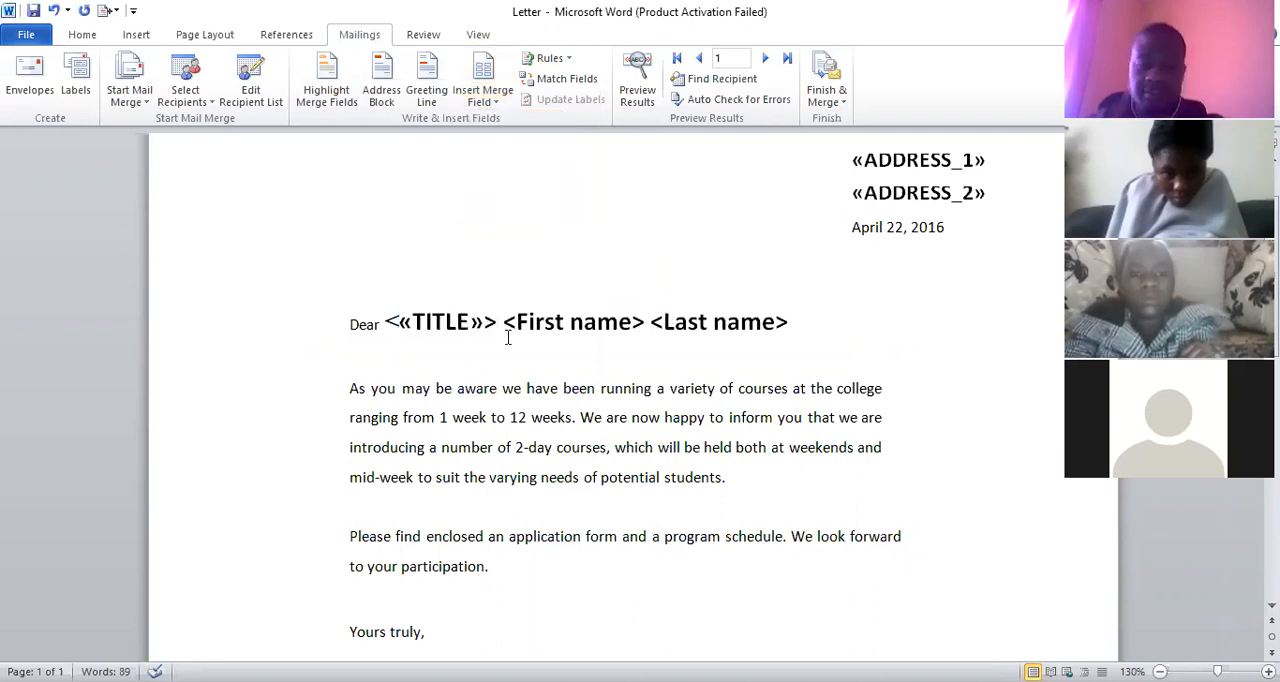
{"action": "key", "text": "Delete"}
{"action": "left_click", "coordinate": [393, 321]}
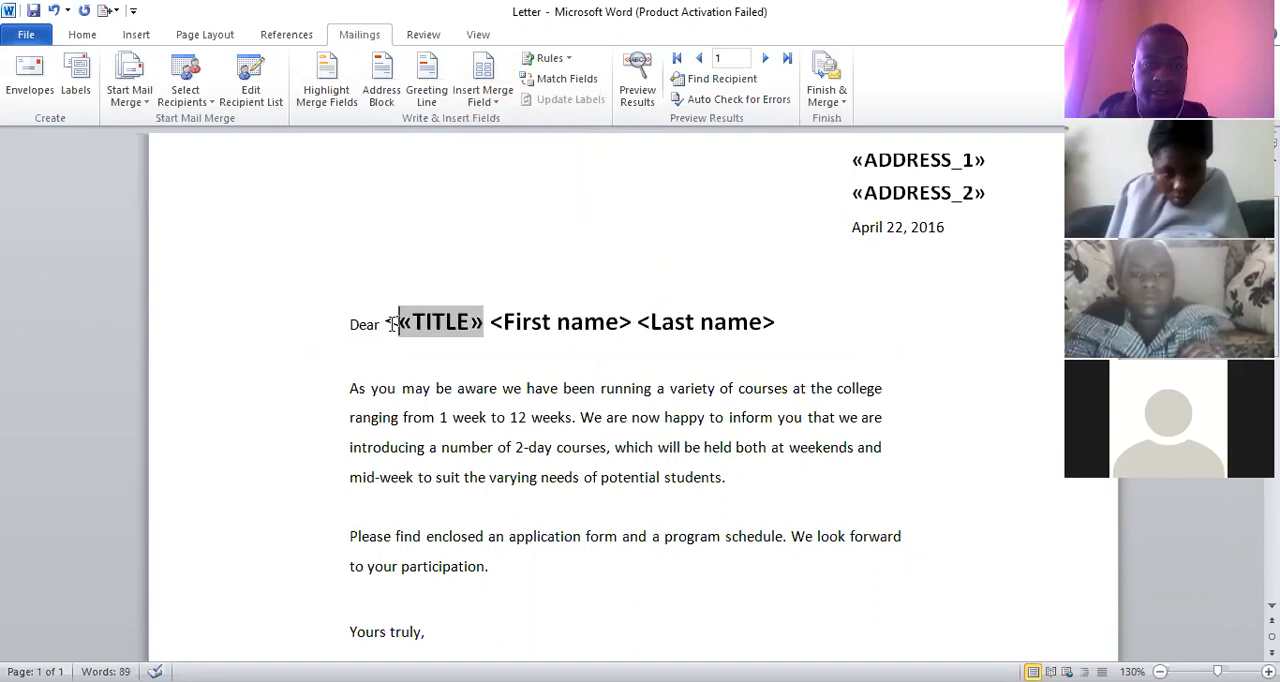
{"action": "left_click", "coordinate": [486, 330]}
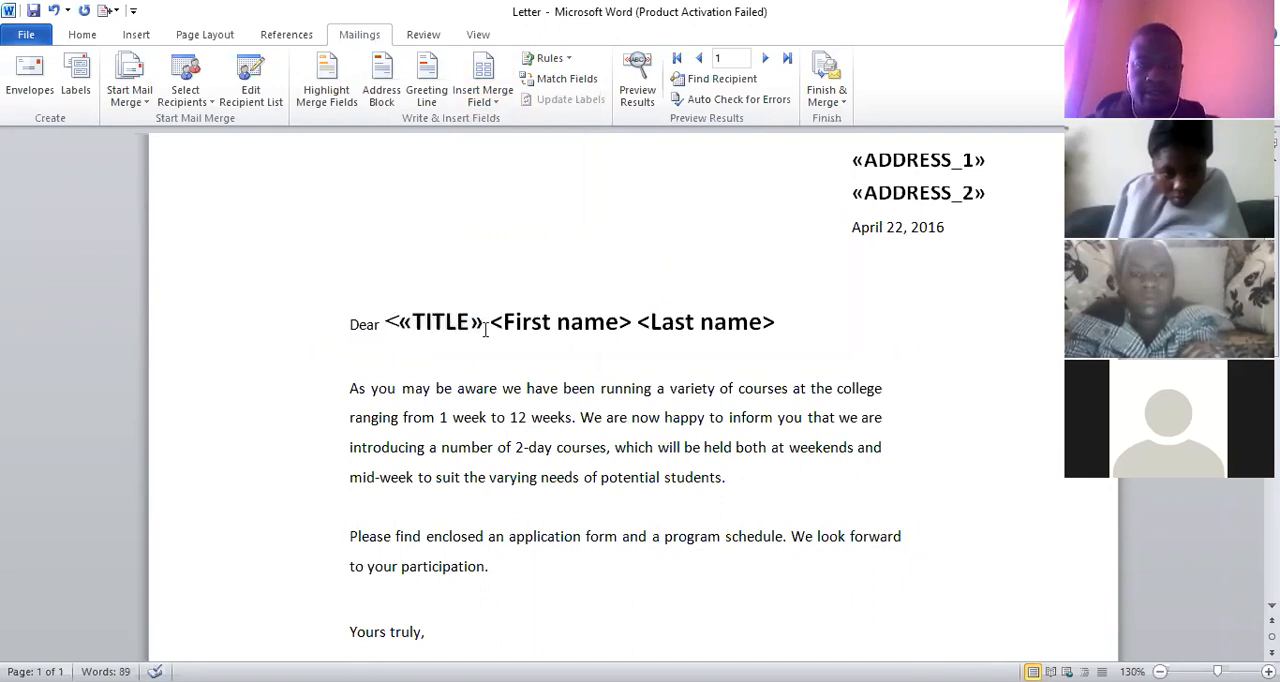
{"action": "key", "text": "BackSpace"}
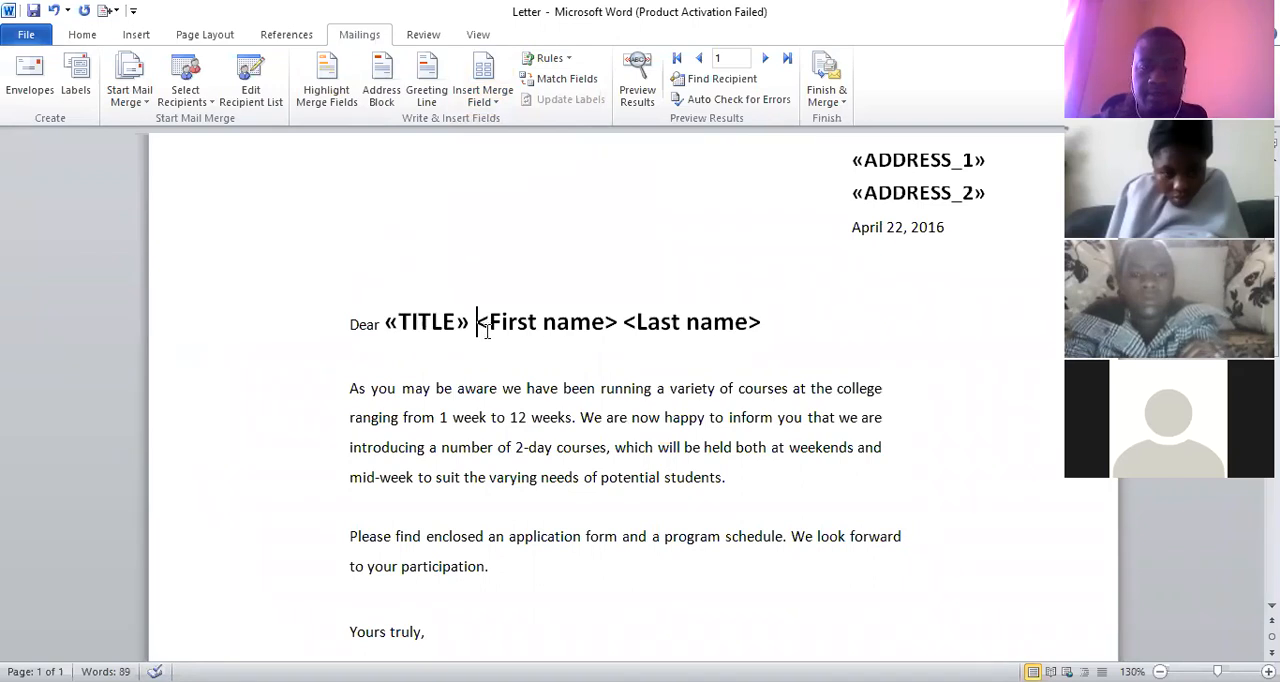
Delete the angle brackets around the First name and Last name placeholders in the greeting, keeping spaces between the items
{"action": "key", "text": "Delete"}
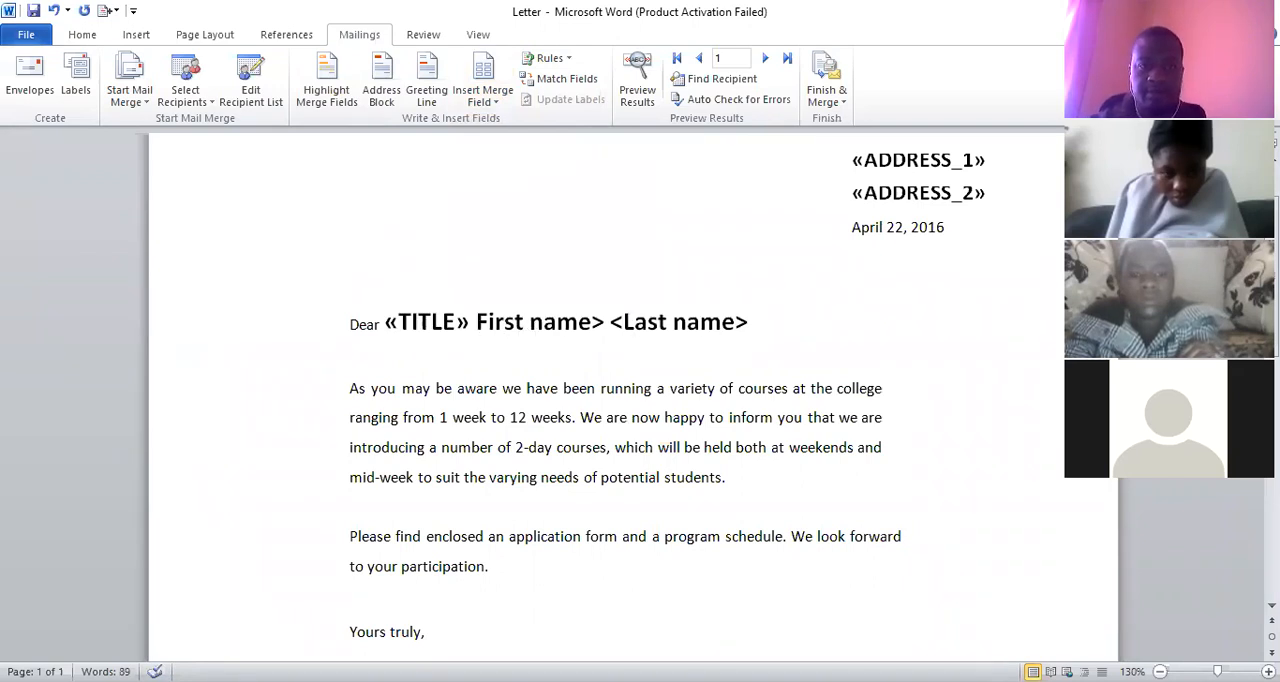
{"action": "key", "text": "Right"}
{"action": "key", "text": "Right"}
{"action": "key", "text": "Right"}
{"action": "key", "text": "Right"}
{"action": "key", "text": "Right"}
{"action": "key", "text": "Right"}
{"action": "key", "text": "Right"}
{"action": "key", "text": "Right"}
{"action": "key", "text": "Right"}
{"action": "key", "text": "Right"}
{"action": "key", "text": "Right"}
{"action": "key", "text": "BackSpace"}
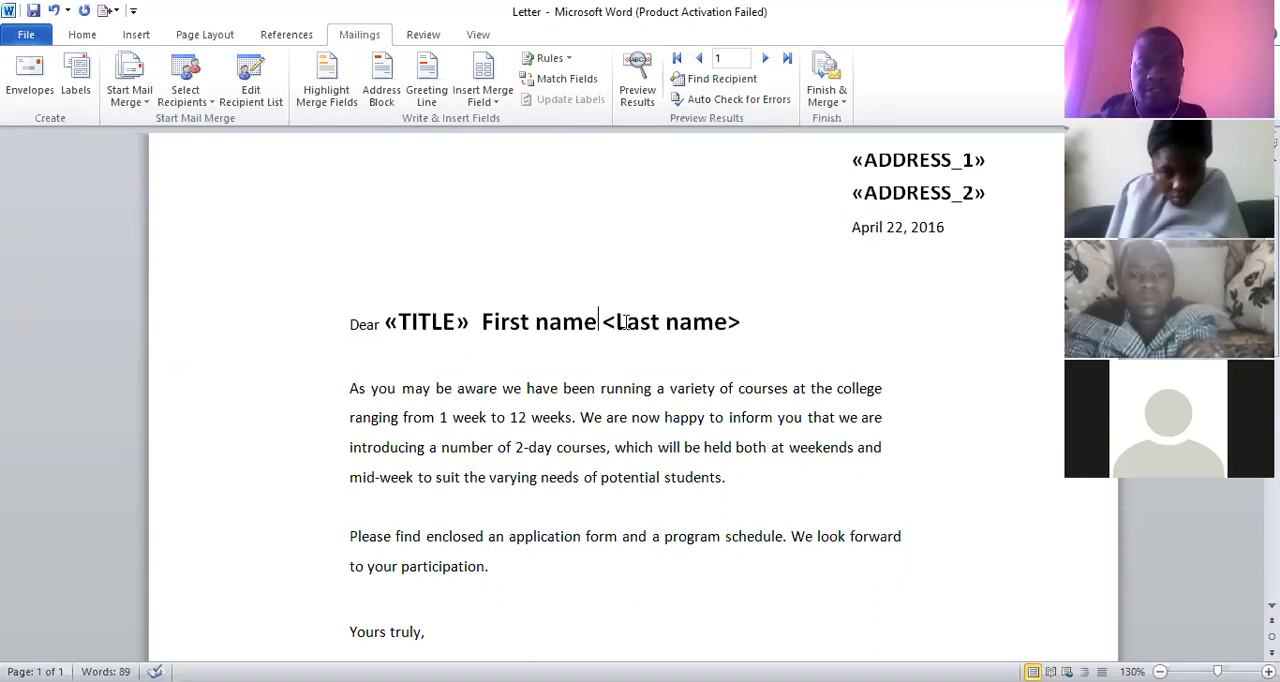
{"action": "key", "text": "Right"}
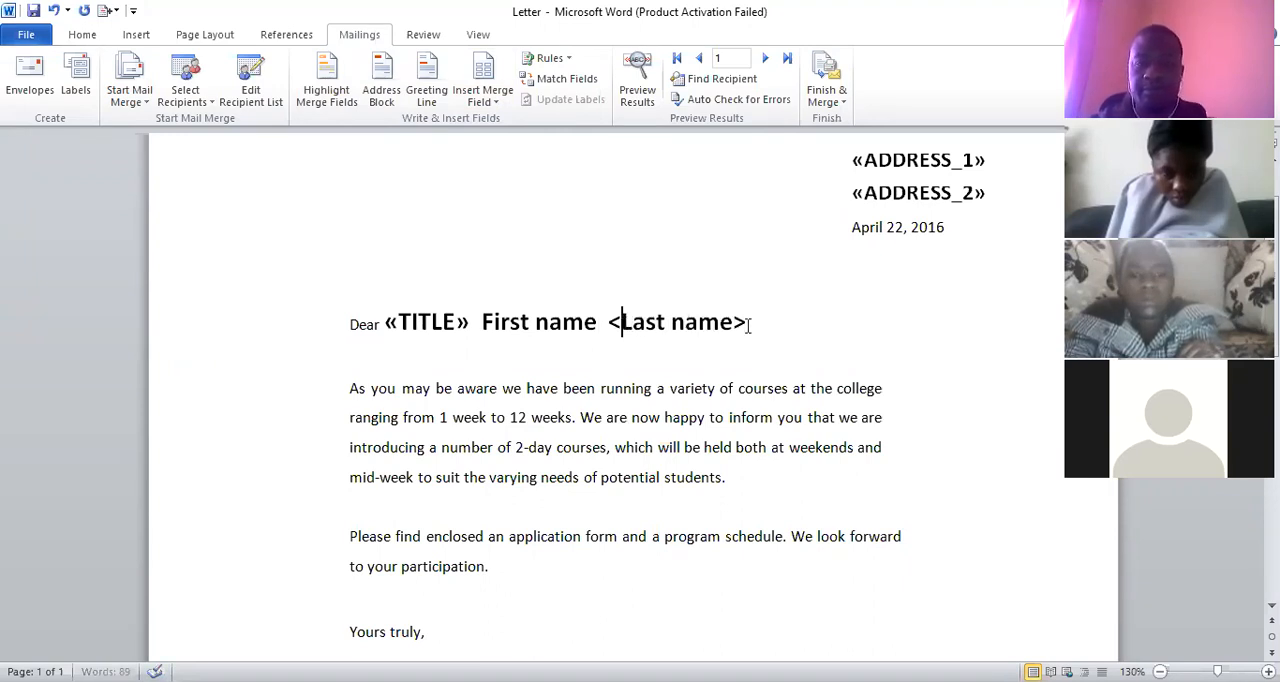
{"action": "key", "text": "BackSpace"}
{"action": "key", "text": "End"}
{"action": "key", "text": "BackSpace"}
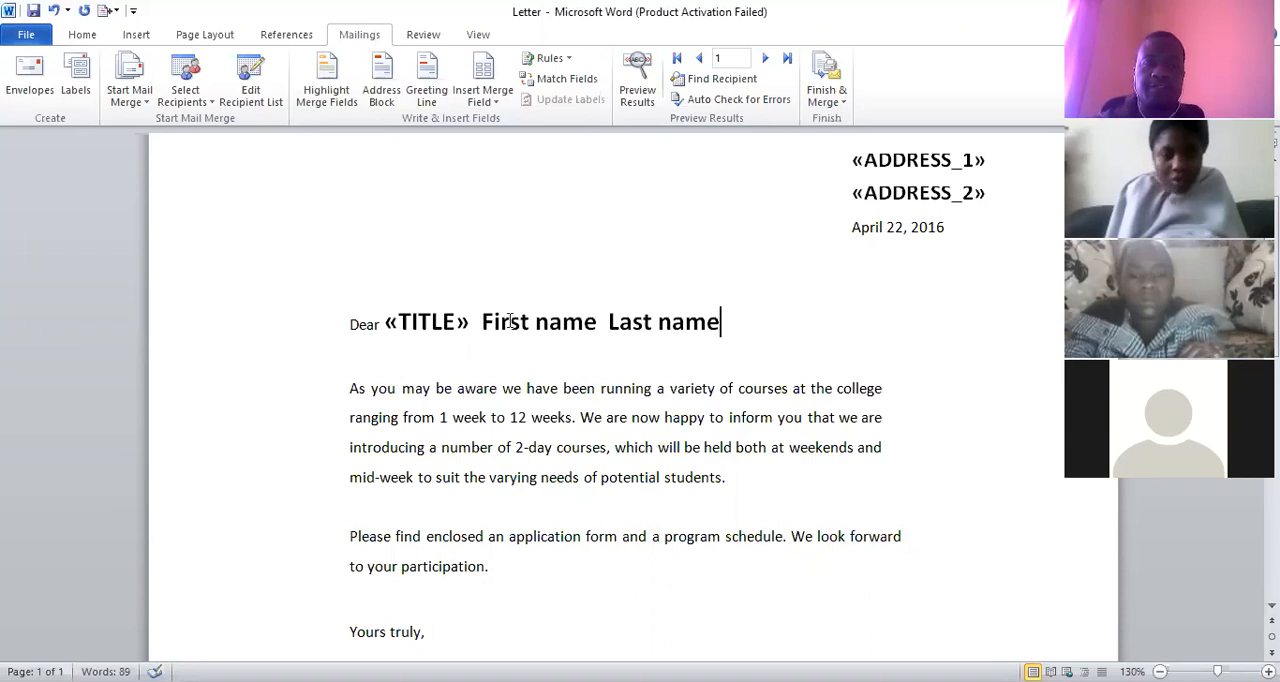
Replace the First name placeholder in the greeting with the FIRST_NAME merge field
{"action": "left_click_drag", "start_coordinate": [598, 323], "coordinate": [482, 322]}
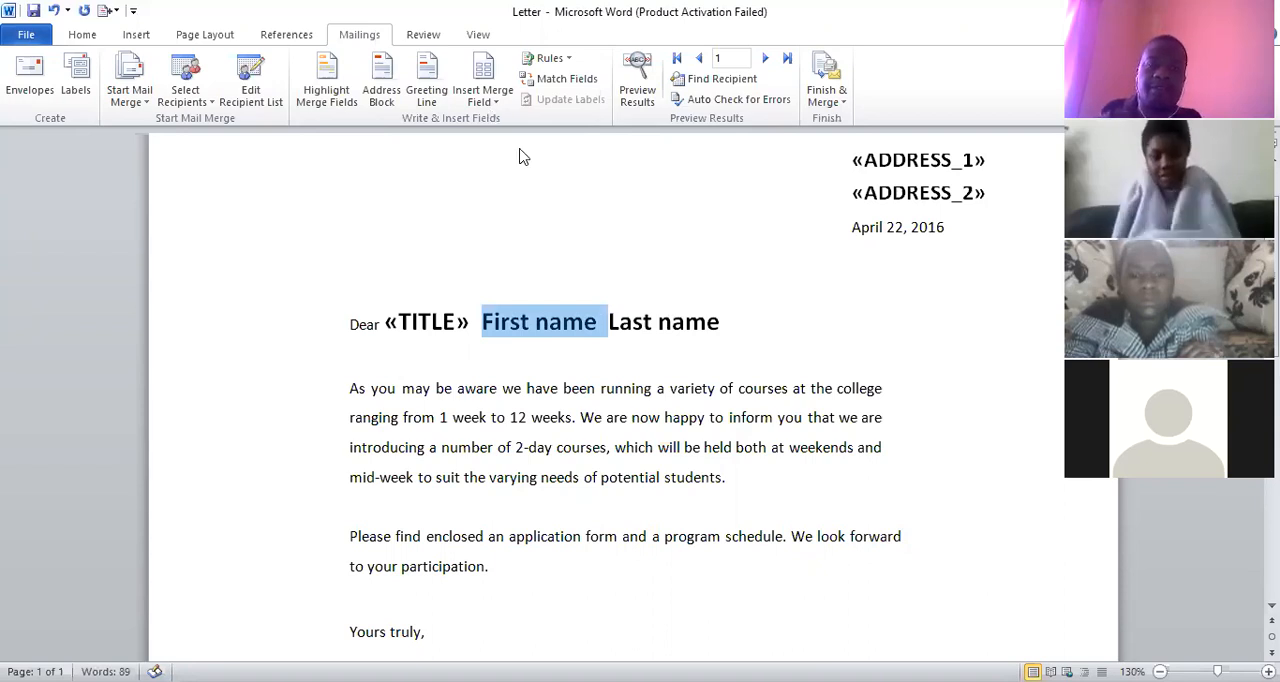
{"action": "left_click", "coordinate": [495, 100]}
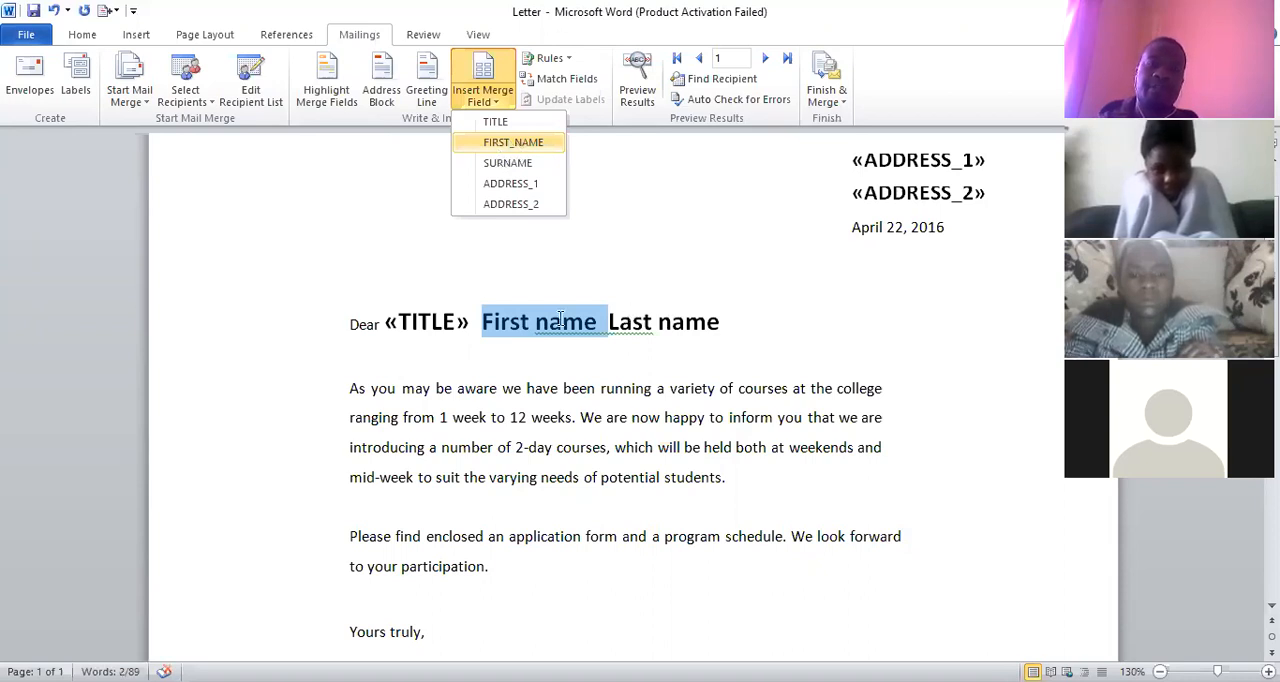
{"action": "key", "text": "Return"}
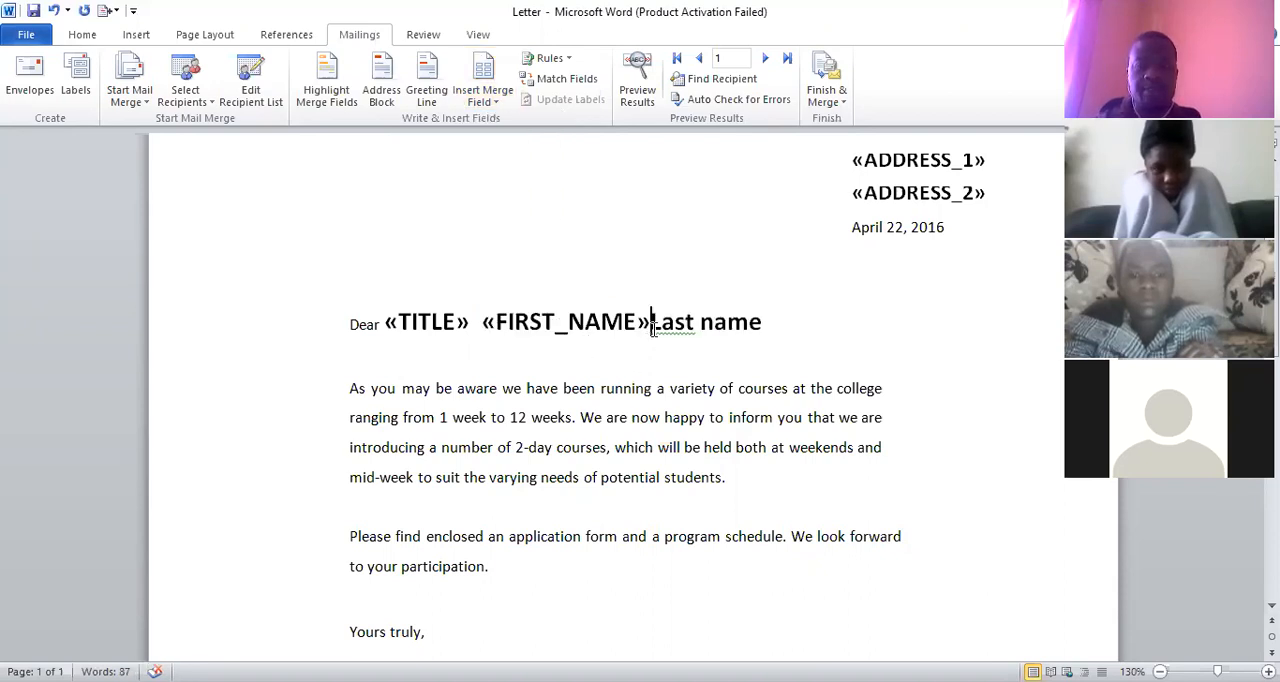
Replace the Last name placeholder with the SURNAME merge field, separated by a space from the FIRST_NAME field
{"action": "left_click", "coordinate": [766, 322]}
{"action": "key", "text": "ctrl+shift+Left"}
{"action": "key", "text": "ctrl+shift+Left"}
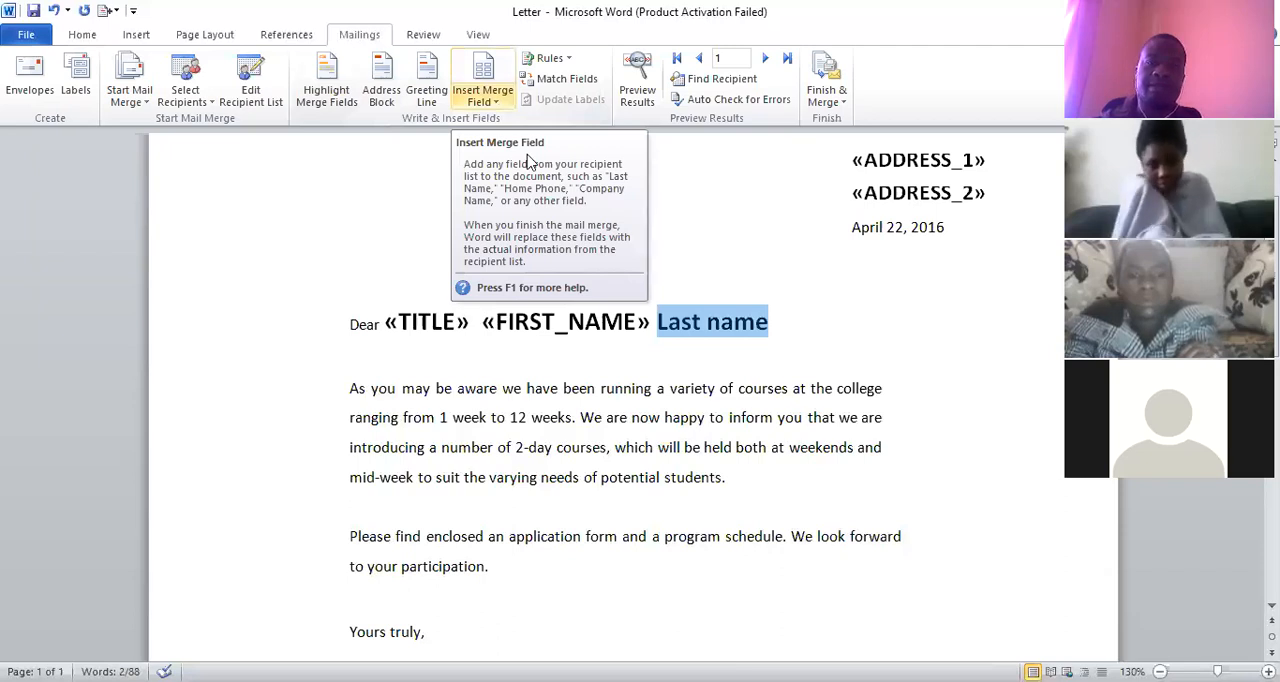
{"action": "left_click", "coordinate": [483, 96]}
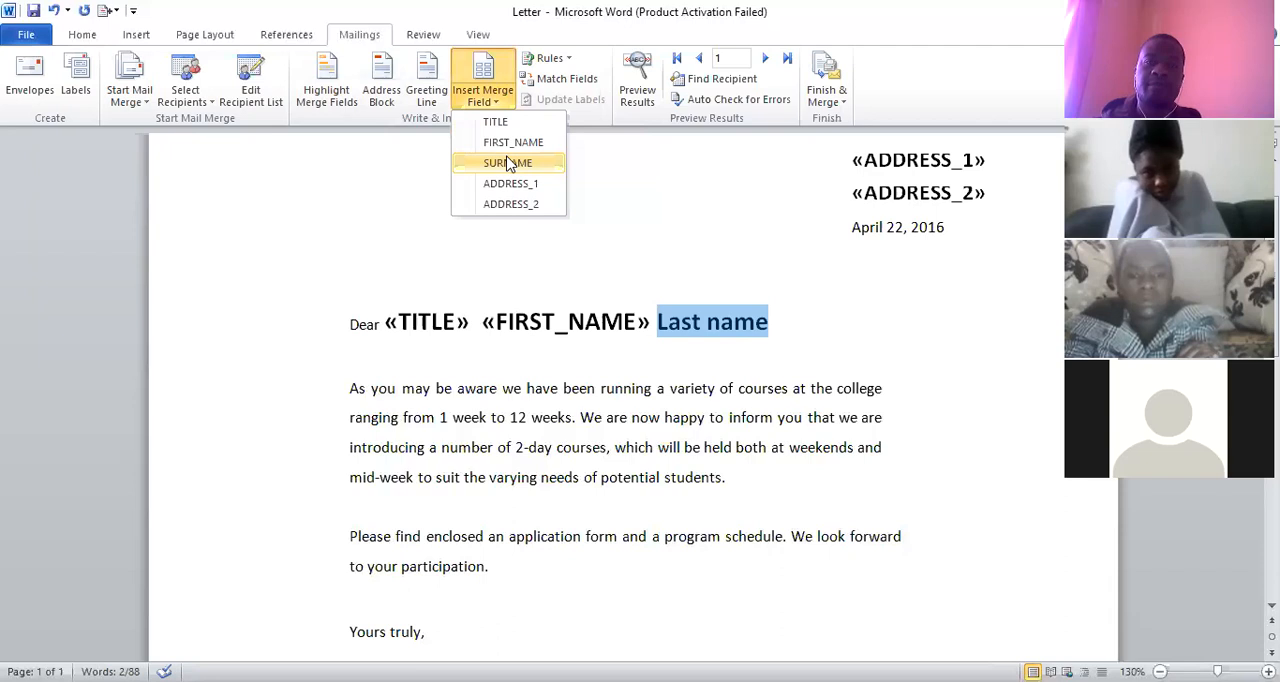
{"action": "left_click", "coordinate": [508, 163]}
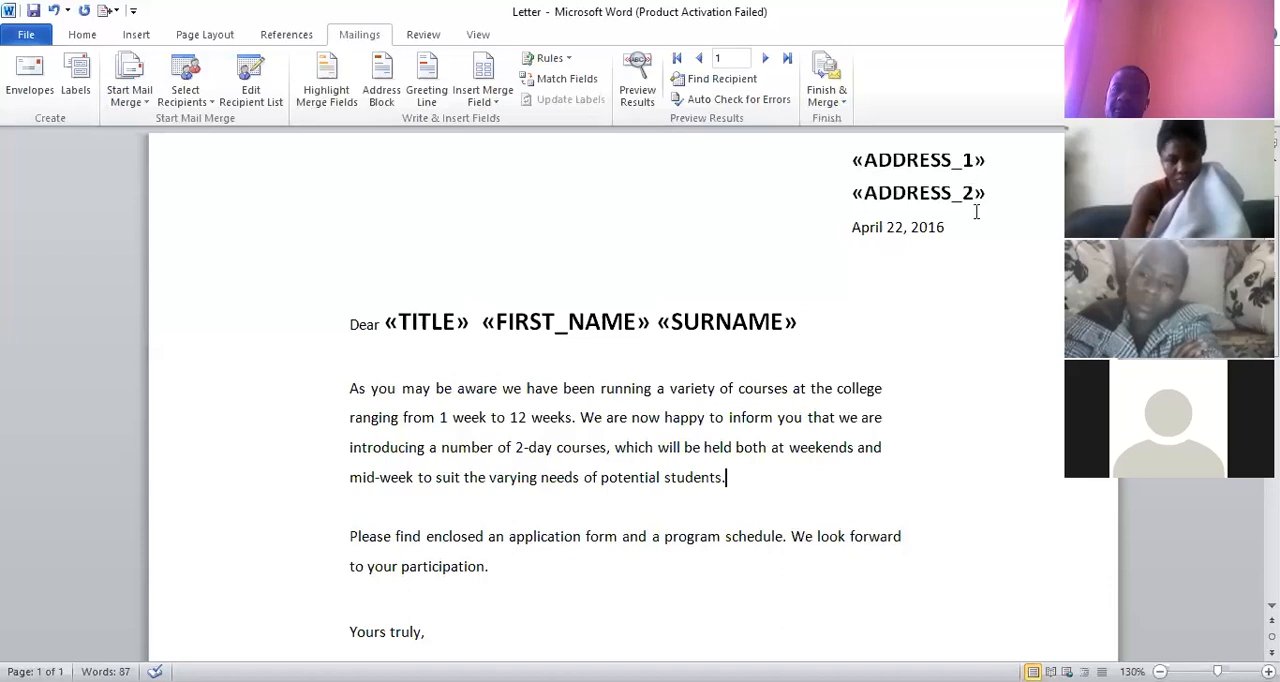
Preview the merged letter for the first recipient, comparing the filled-in address and greeting with the merge field codes
{"action": "scroll", "coordinate": [961, 220], "scroll_direction": "up", "scroll_amount": 1}
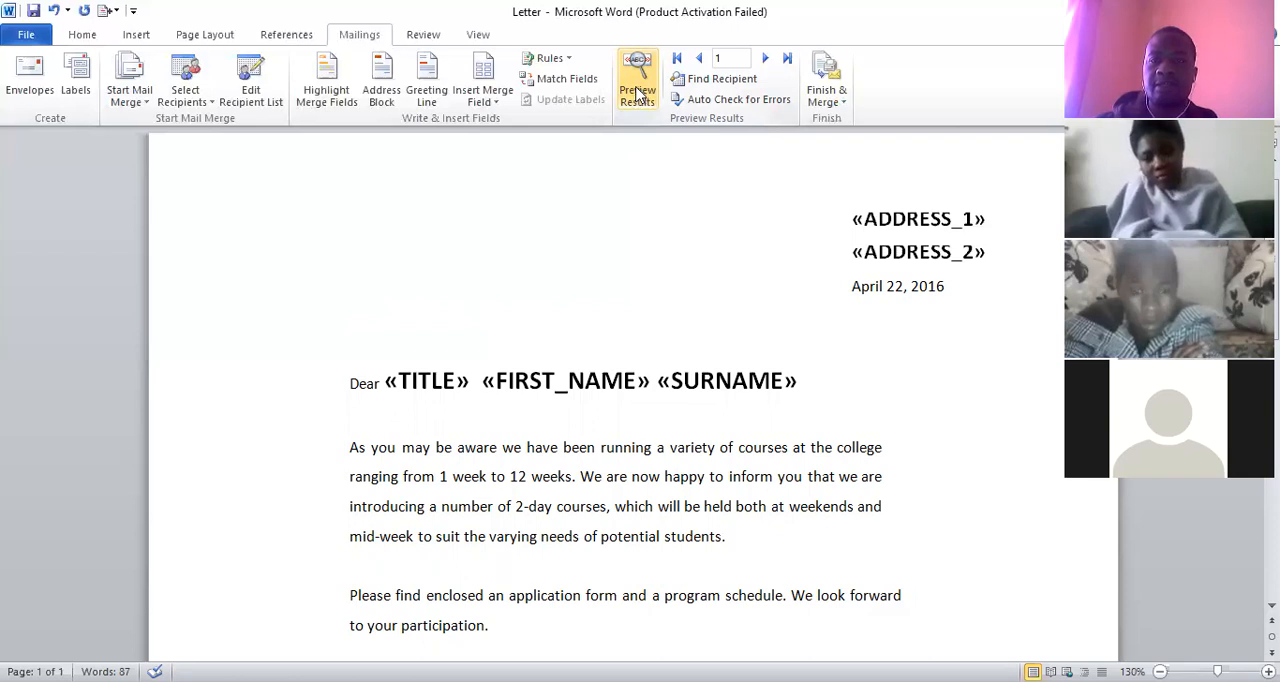
{"action": "left_click", "coordinate": [637, 93]}
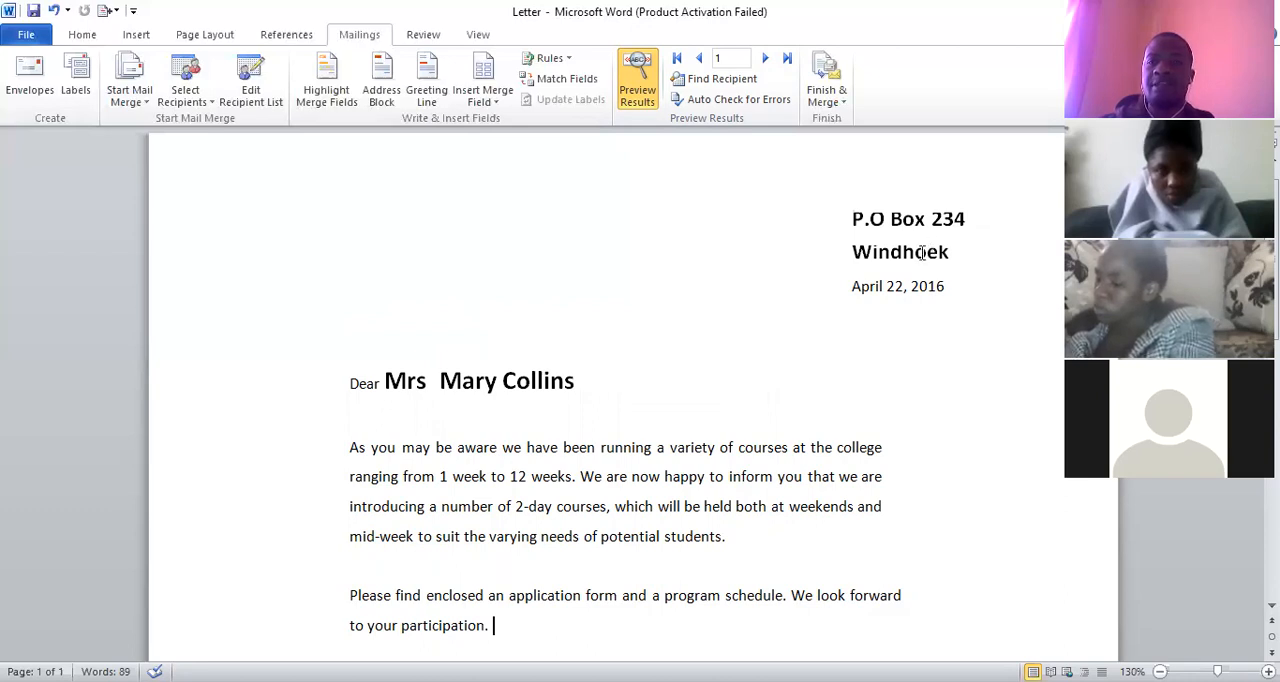
{"action": "scroll", "coordinate": [921, 252], "scroll_direction": "up", "scroll_amount": 1}
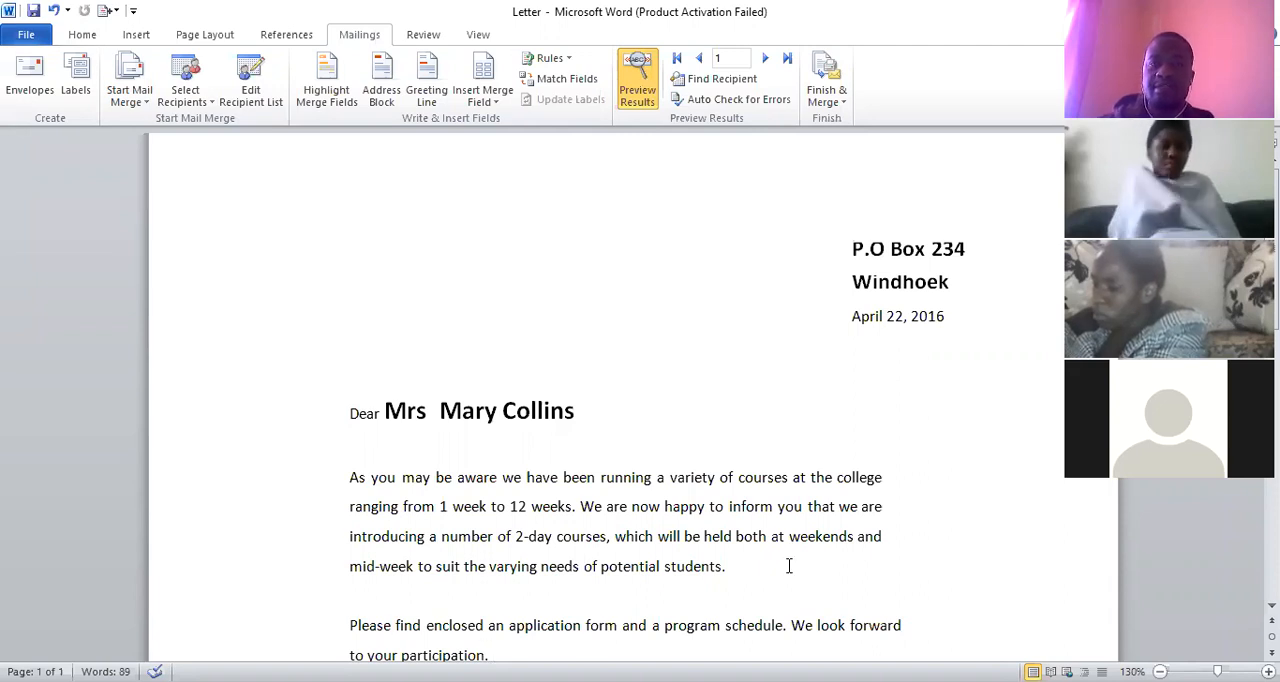
{"action": "left_click", "coordinate": [638, 96]}
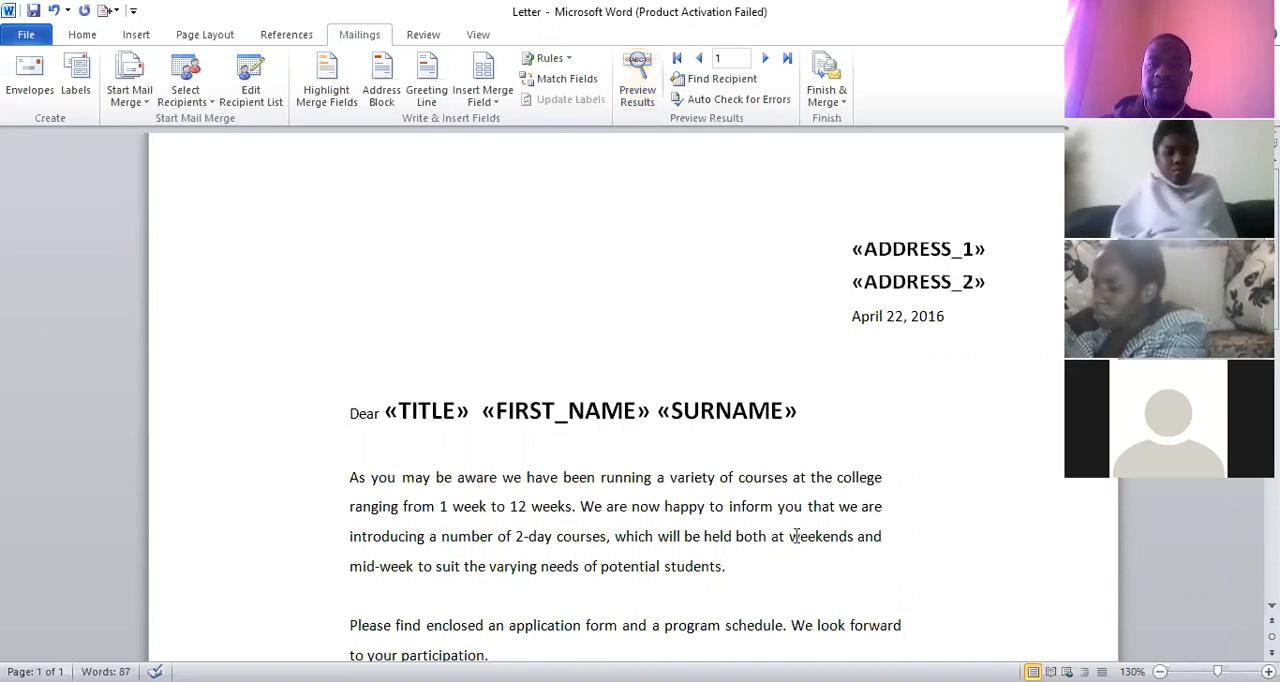
{"action": "left_click", "coordinate": [638, 97]}
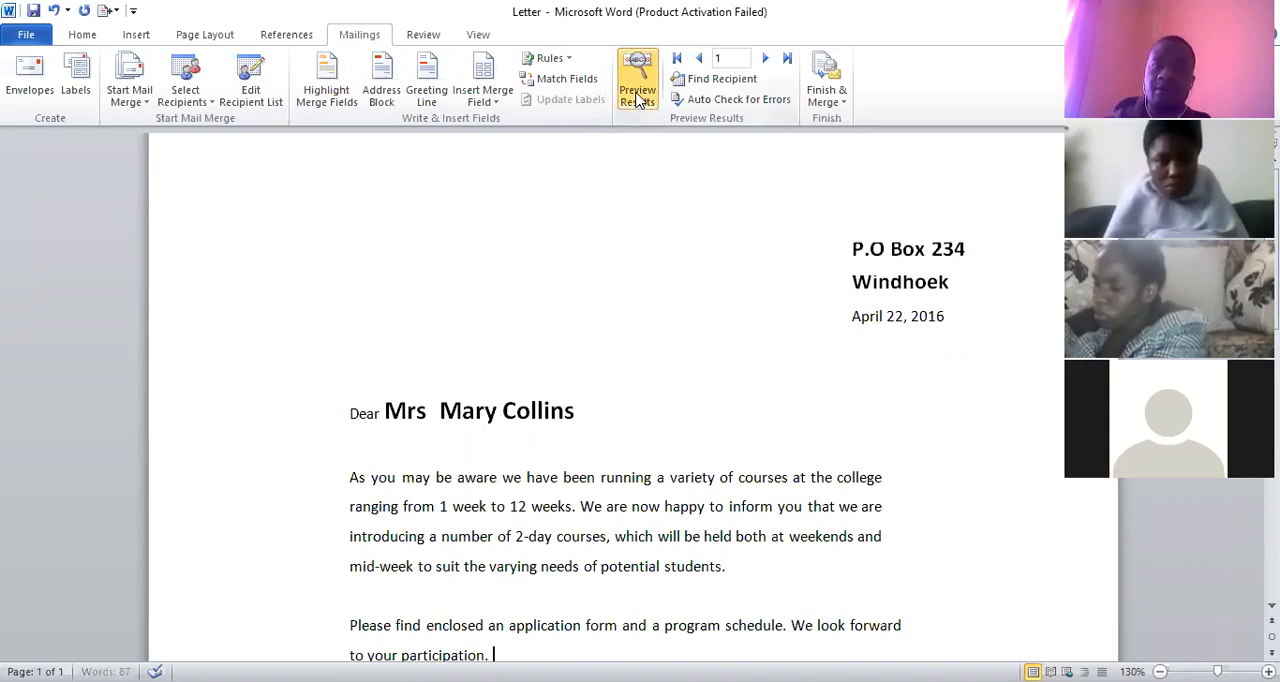
{"action": "left_click", "coordinate": [638, 97]}
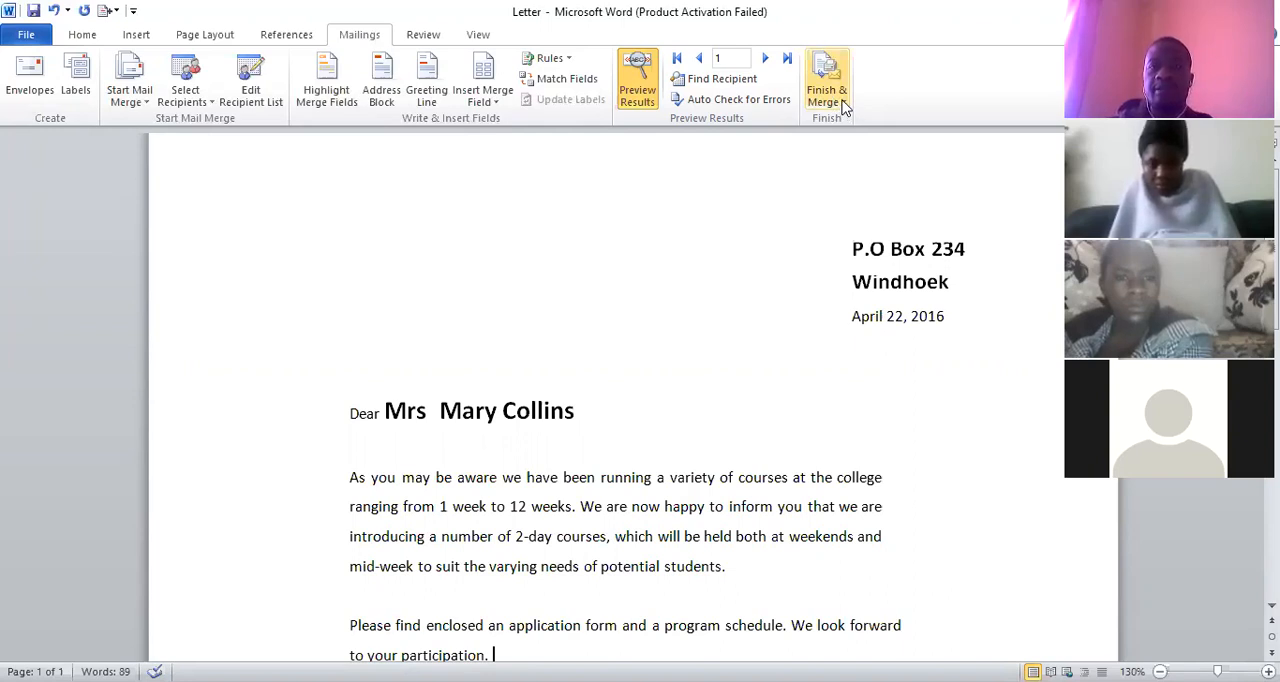
Finish the mail merge by generating editable individual letters for all records in a new document
{"action": "left_click", "coordinate": [843, 106]}
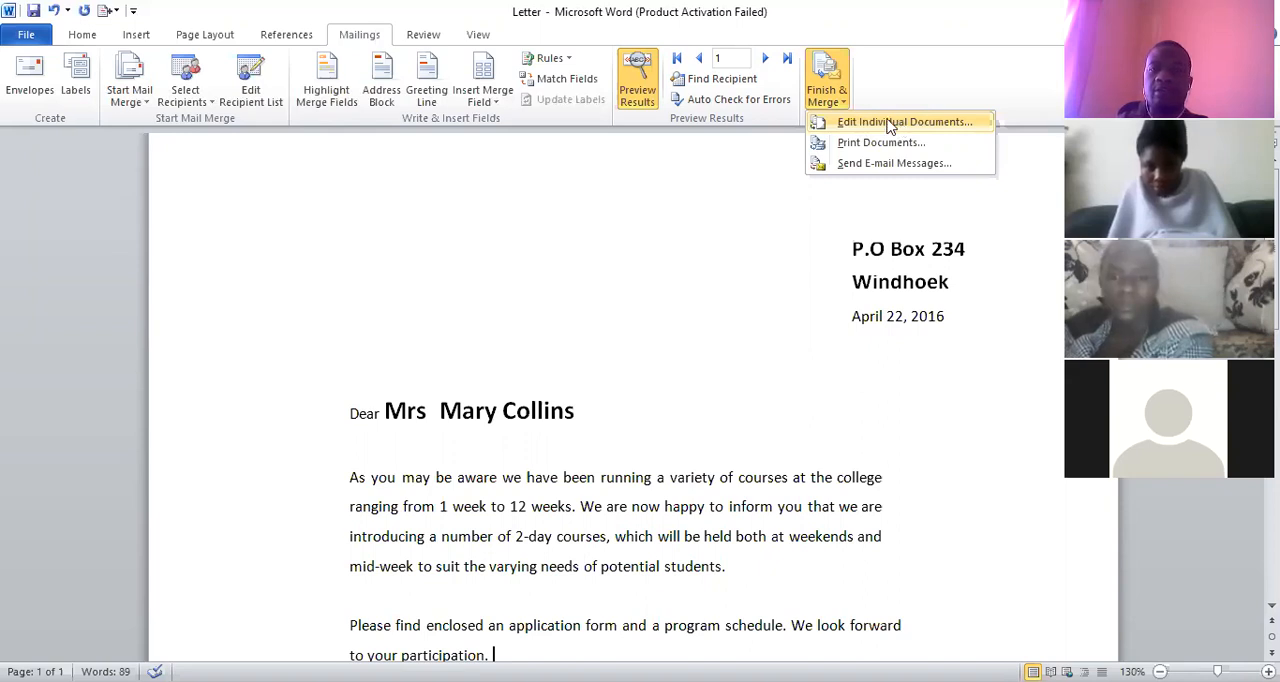
{"action": "left_click", "coordinate": [888, 126]}
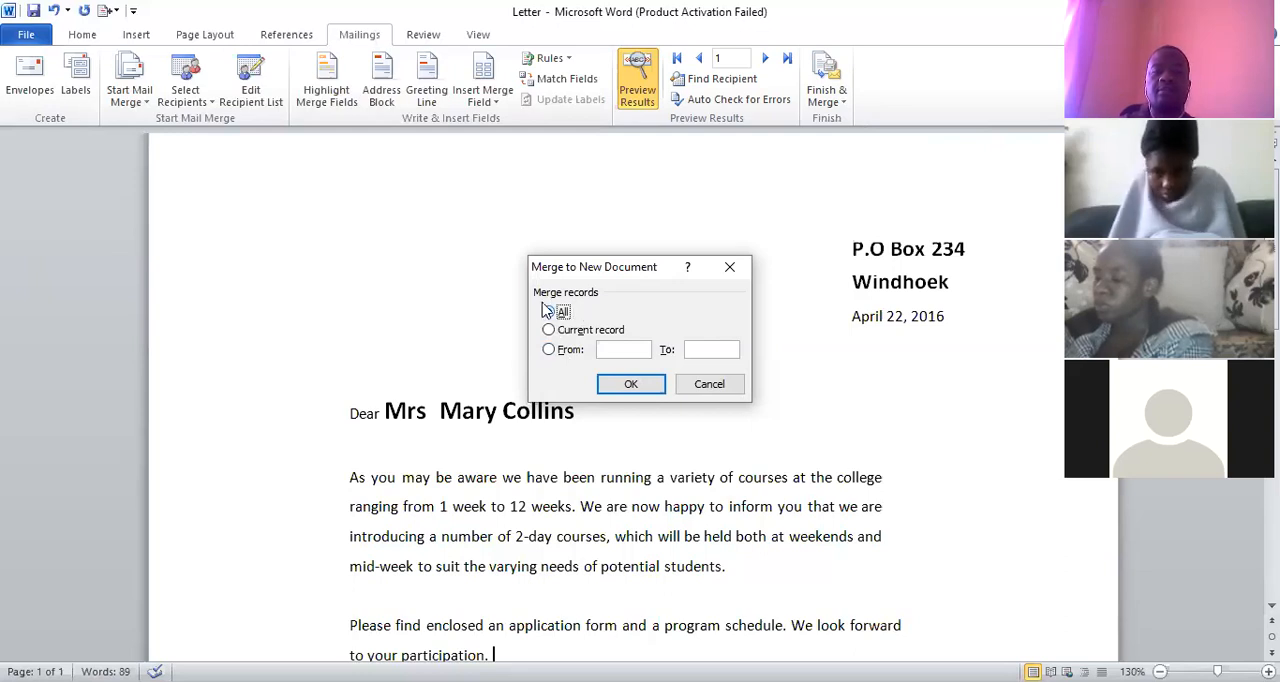
{"action": "left_click", "coordinate": [630, 385]}
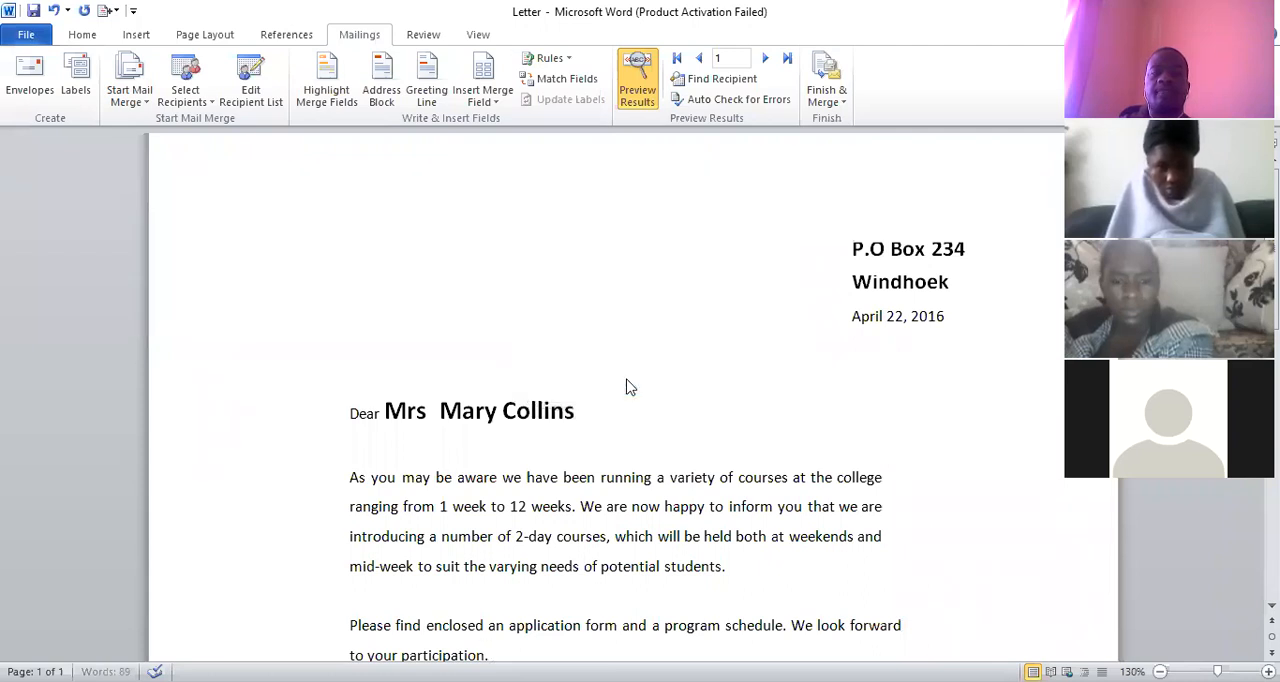